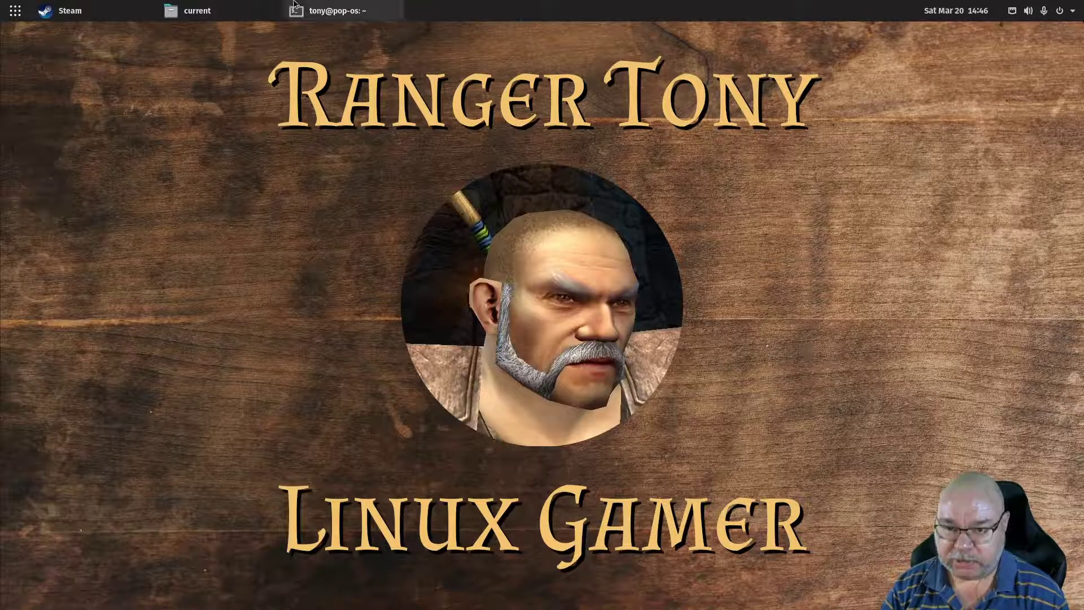
- Launch Wrye Bash from the terminal with the skyrim_wryebash command and enable its Installers feature
{"action": "left_click", "coordinate": [307, 12]}
{"action": "type", "text": "clear"}
{"action": "key", "text": "Up"}
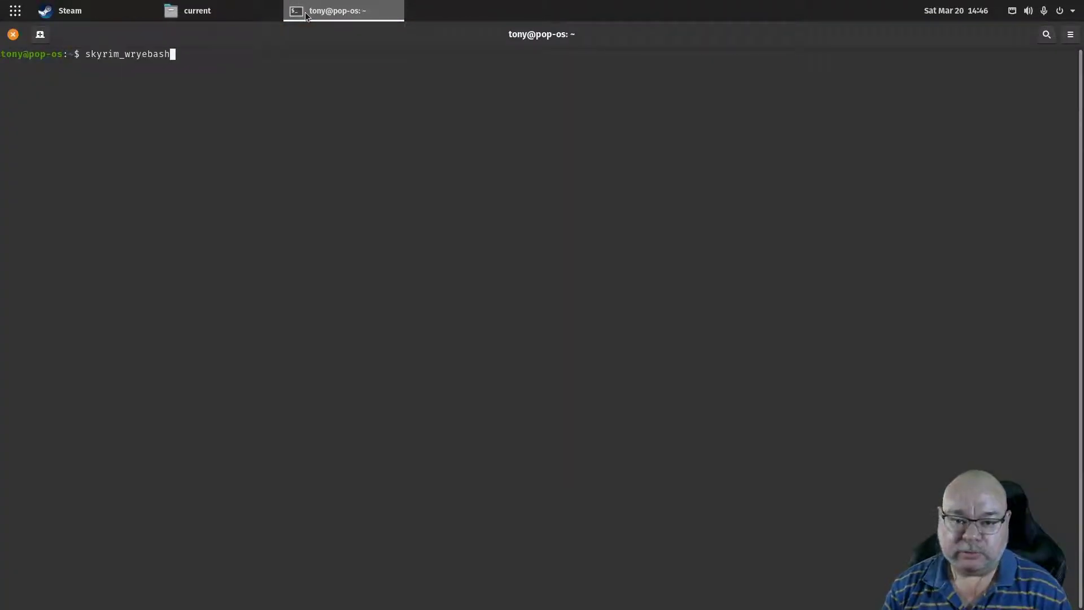
{"action": "key", "text": "Return"}
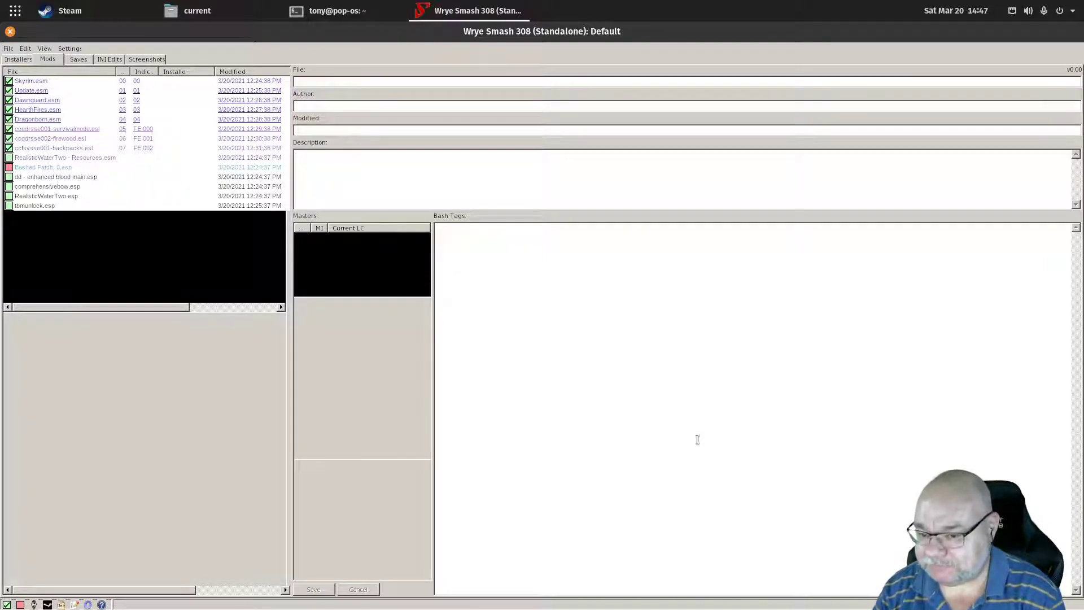
{"action": "left_click", "coordinate": [19, 60]}
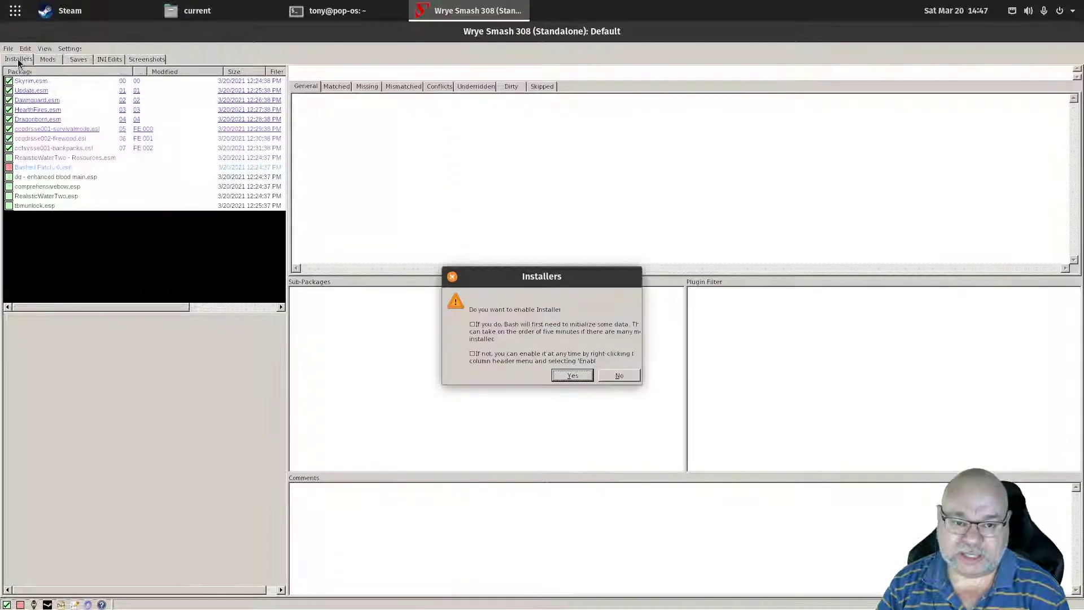
{"action": "left_click", "coordinate": [568, 374]}
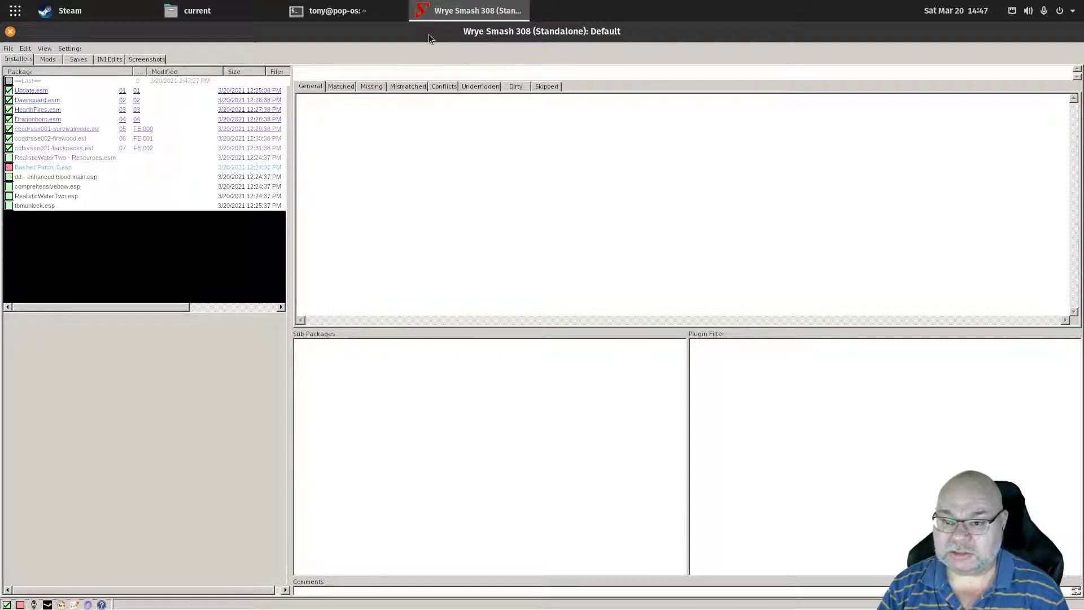
- Arrange the mod manager window and the file manager showing the "current" folder side by side
{"action": "double_click", "coordinate": [71, 35]}
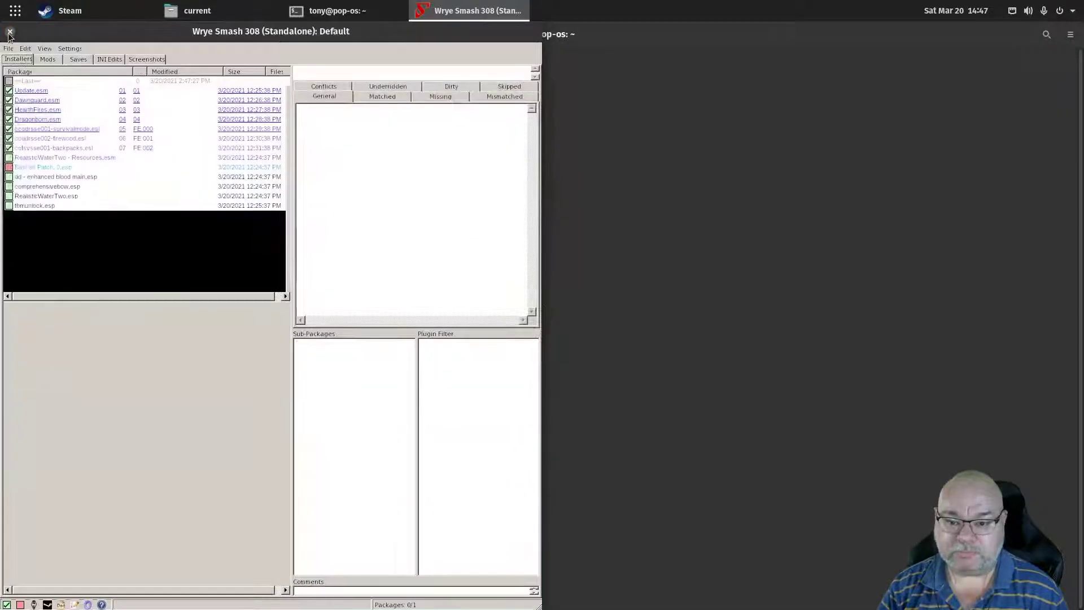
{"action": "left_click", "coordinate": [198, 11]}
{"action": "left_click_drag", "start_coordinate": [192, 34], "coordinate": [1080, 38]}
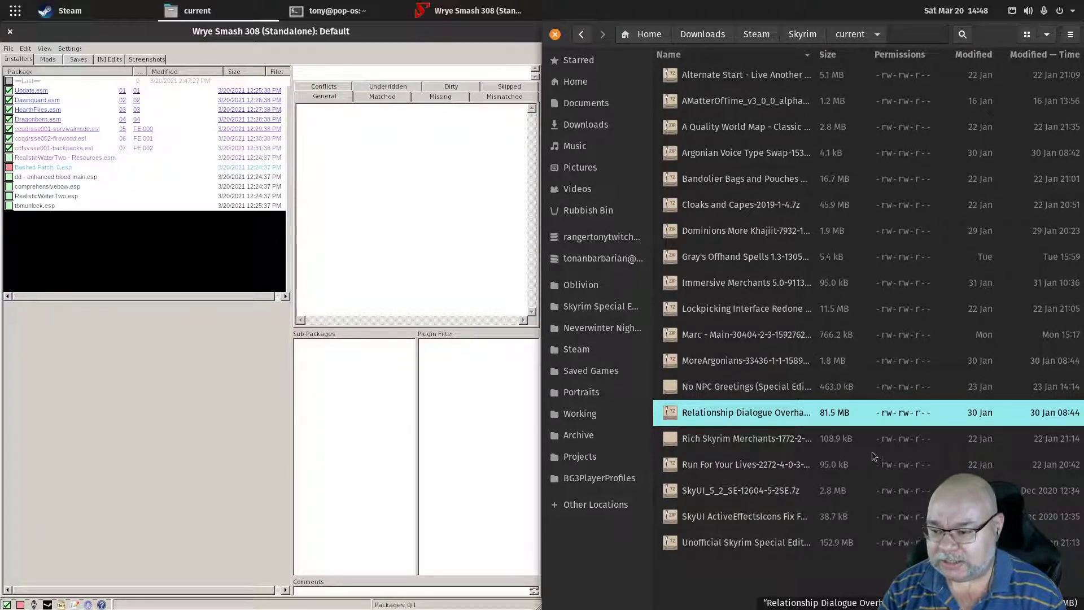
- Copy Cloaks and Capes-2019-1-4.7z from the folder into the installer packages, suppressing the move-or-copy prompt for future files, and refresh the list
{"action": "left_click", "coordinate": [727, 208]}
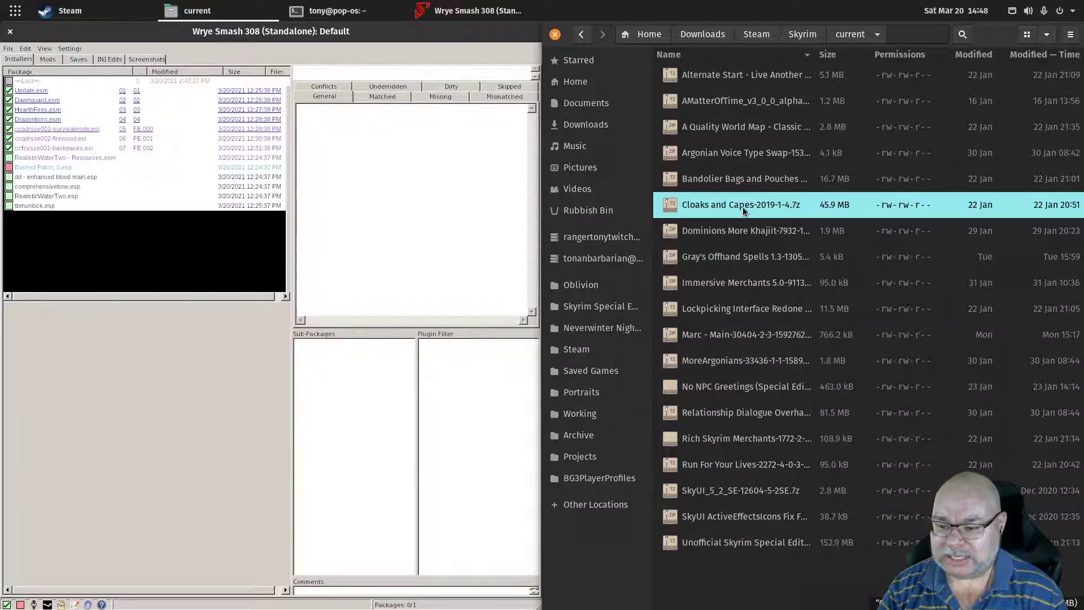
{"action": "left_click_drag", "start_coordinate": [742, 206], "coordinate": [141, 243]}
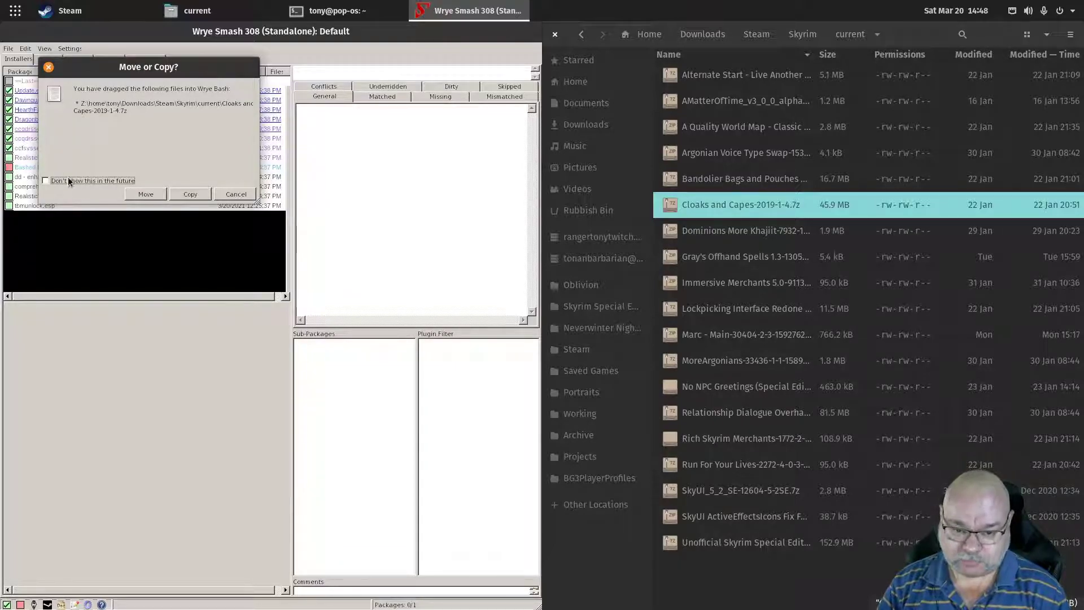
{"action": "left_click", "coordinate": [46, 180]}
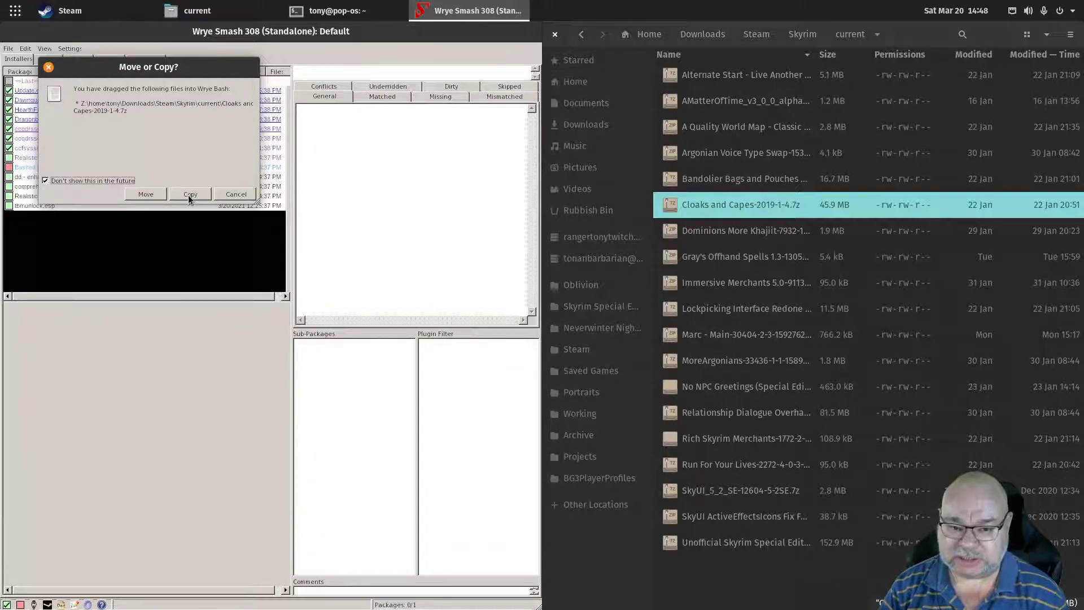
{"action": "left_click", "coordinate": [189, 196]}
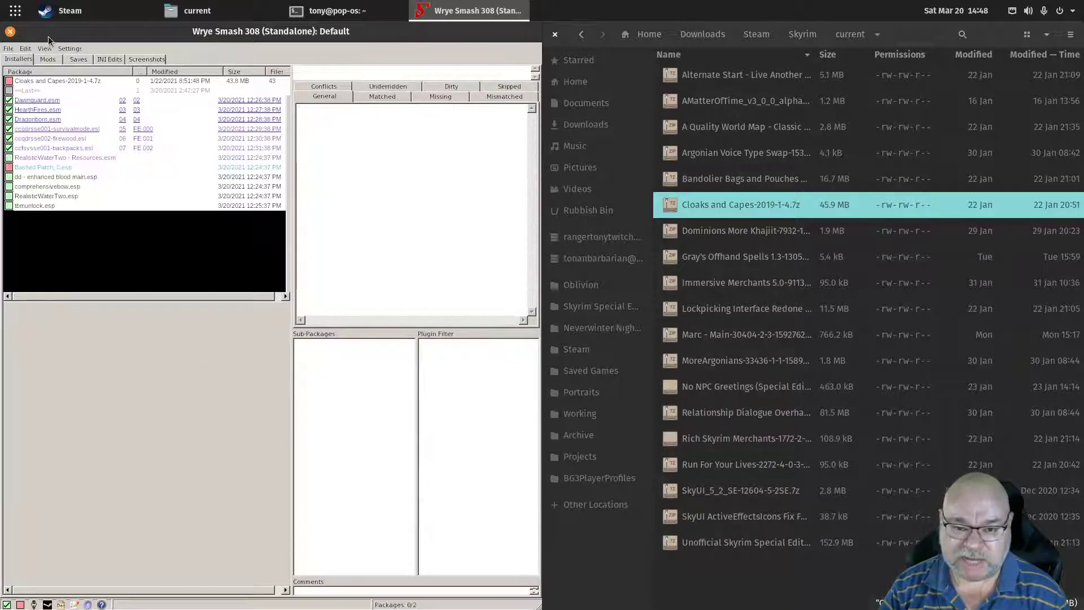
{"action": "left_click", "coordinate": [48, 59]}
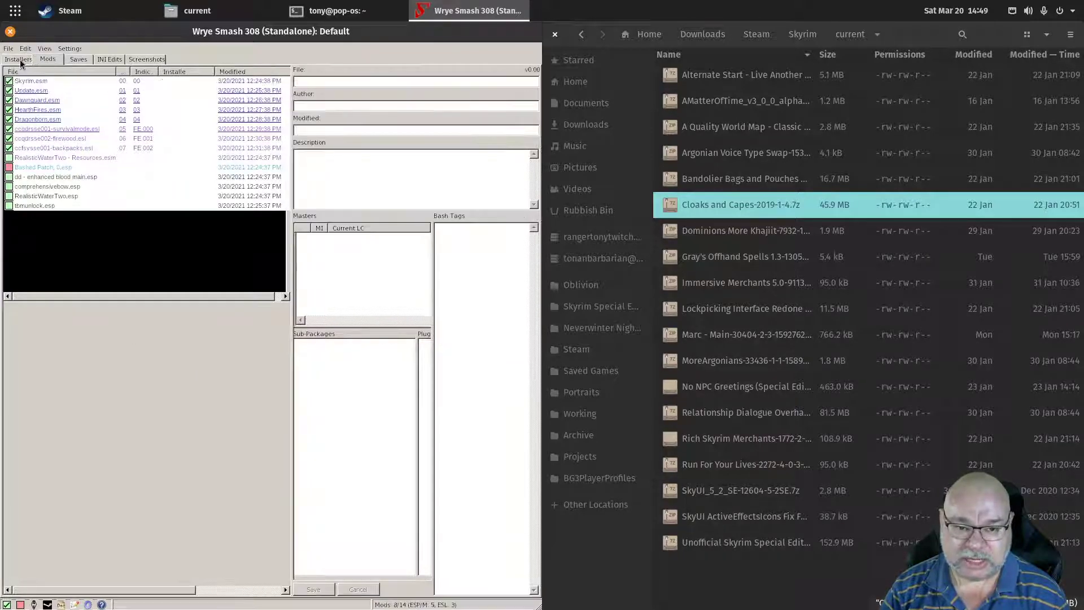
{"action": "left_click", "coordinate": [20, 61]}
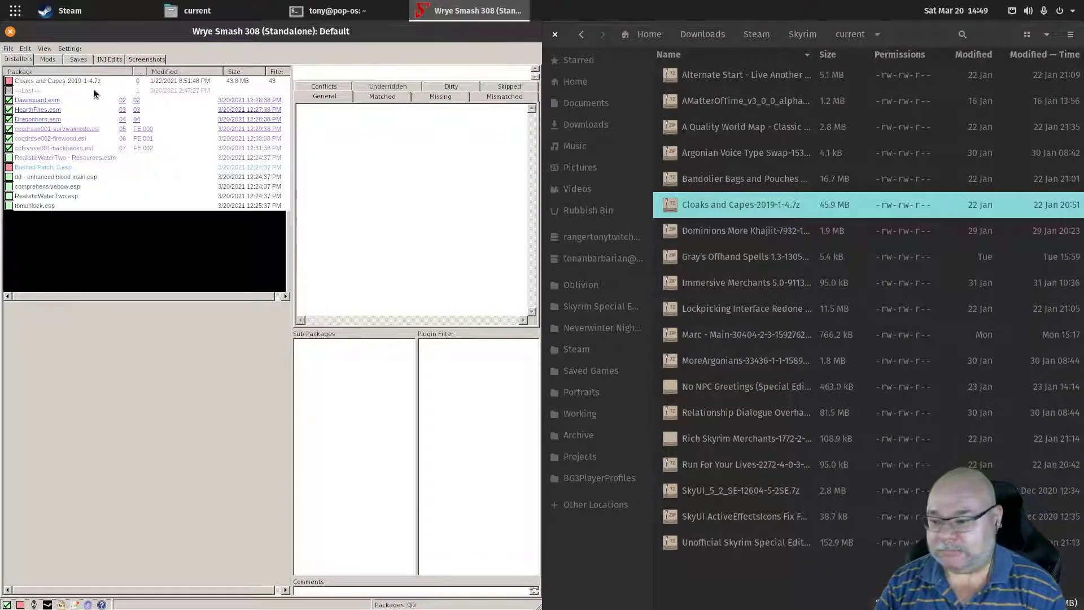
- Add all the other mod archives in the folder, excluding Cloaks and Capes, to the installer packages
{"action": "left_click", "coordinate": [710, 76]}
{"action": "left_click", "coordinate": [722, 541], "text": "shift"}
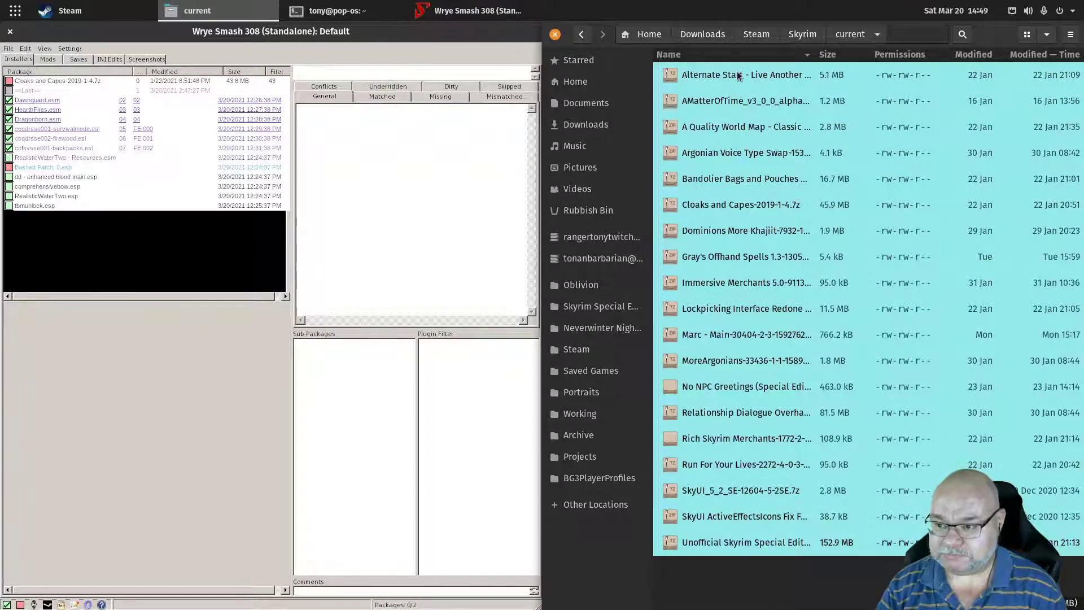
{"action": "left_click", "coordinate": [706, 207], "text": "ctrl"}
{"action": "left_click_drag", "start_coordinate": [749, 82], "coordinate": [177, 251]}
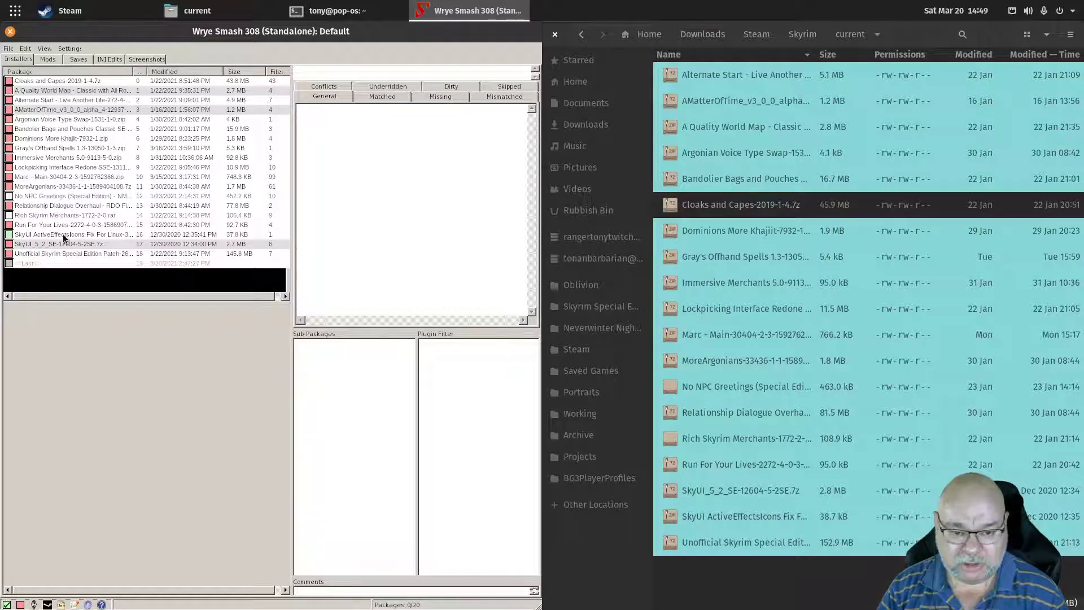
- Examine the overview, matched files and missing files of the SkyUI ActiveEffectsIcons Fix For Linux package
{"action": "left_click", "coordinate": [48, 233]}
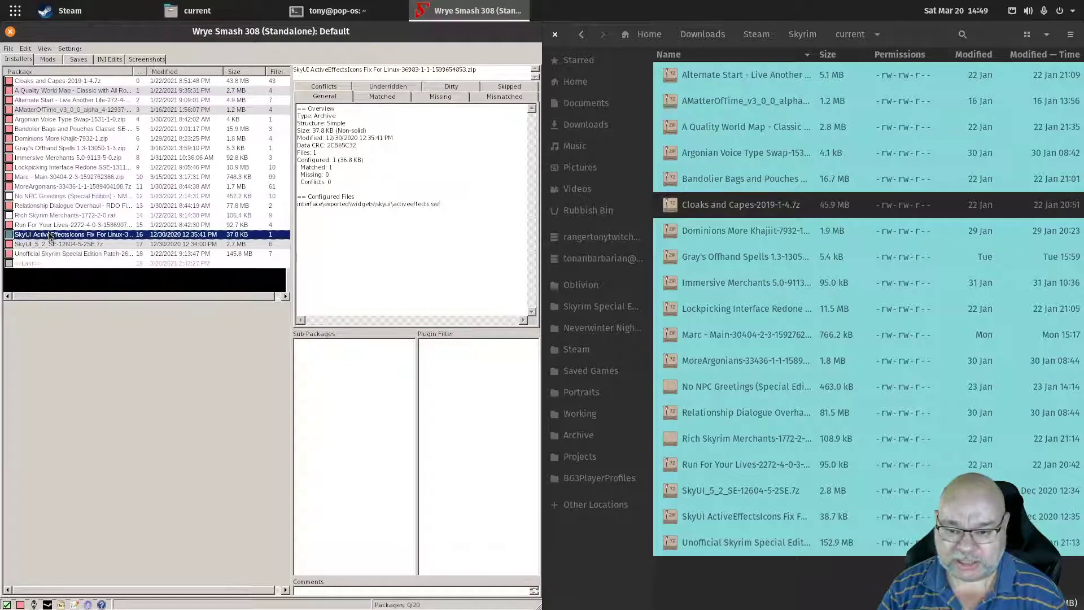
{"action": "left_click", "coordinate": [389, 99]}
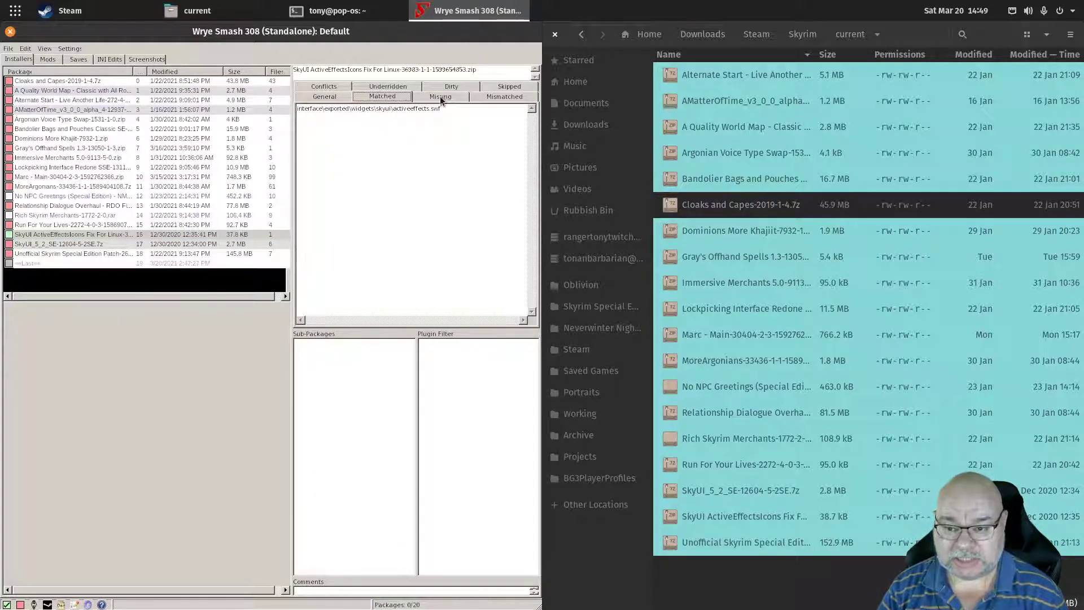
{"action": "left_click", "coordinate": [439, 96]}
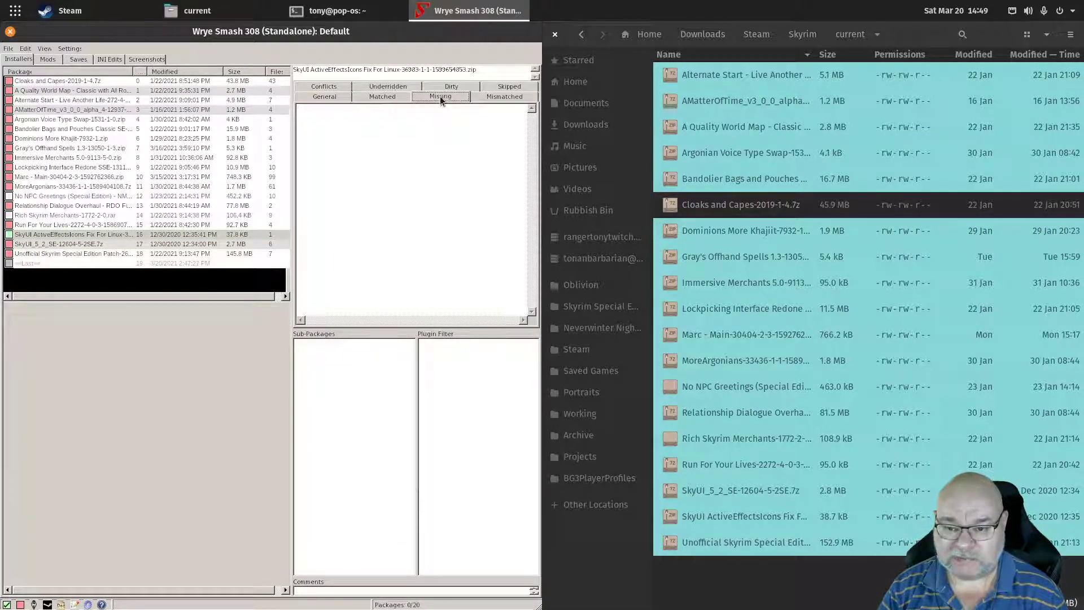
{"action": "left_click", "coordinate": [389, 96]}
{"action": "left_click", "coordinate": [309, 95]}
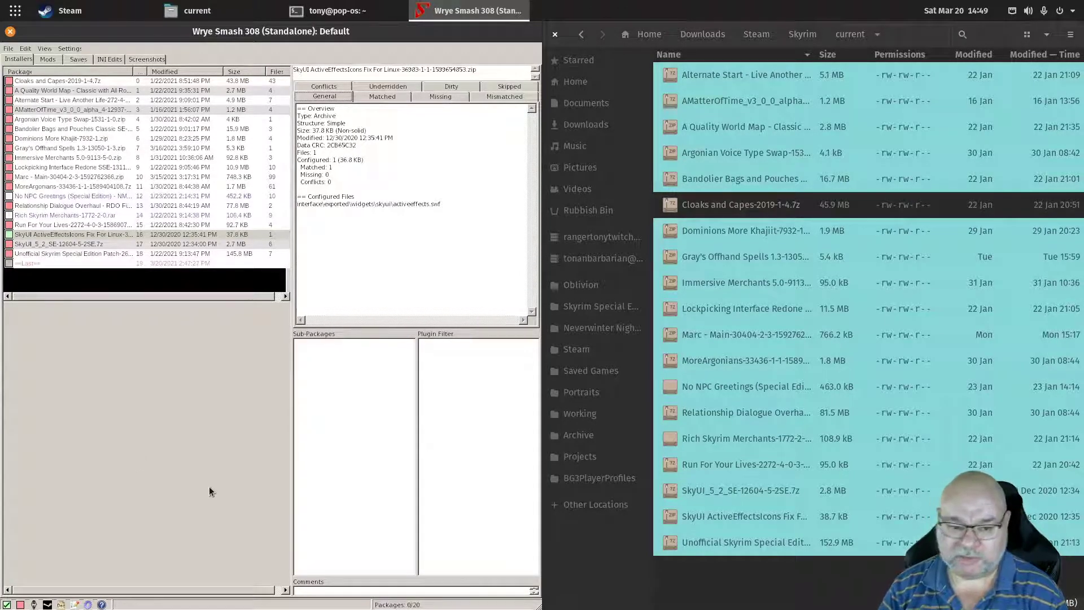
- Delete the SkyUI ActiveEffectsIcons Fix For Linux package from the installers list
{"action": "right_click", "coordinate": [90, 234]}
{"action": "mouse_move", "coordinate": [130, 239]}
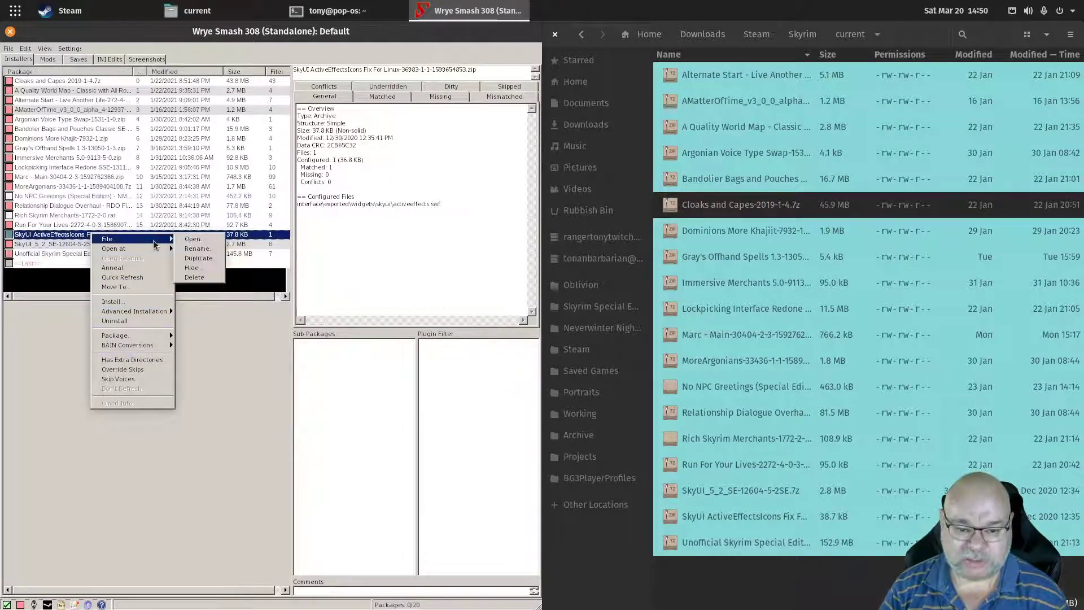
{"action": "left_click", "coordinate": [199, 277]}
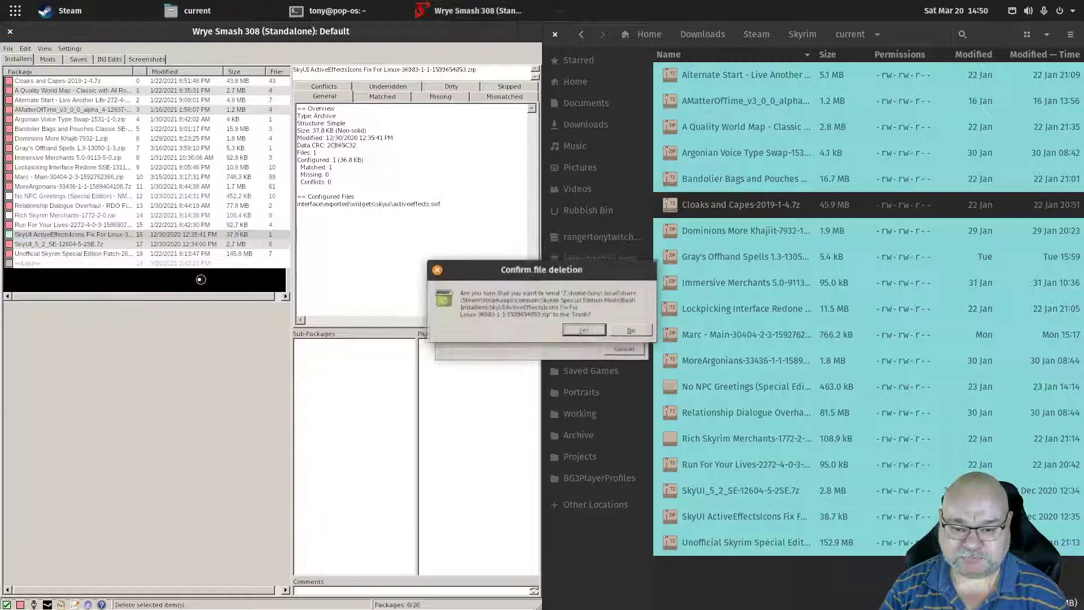
{"action": "left_click", "coordinate": [586, 329]}
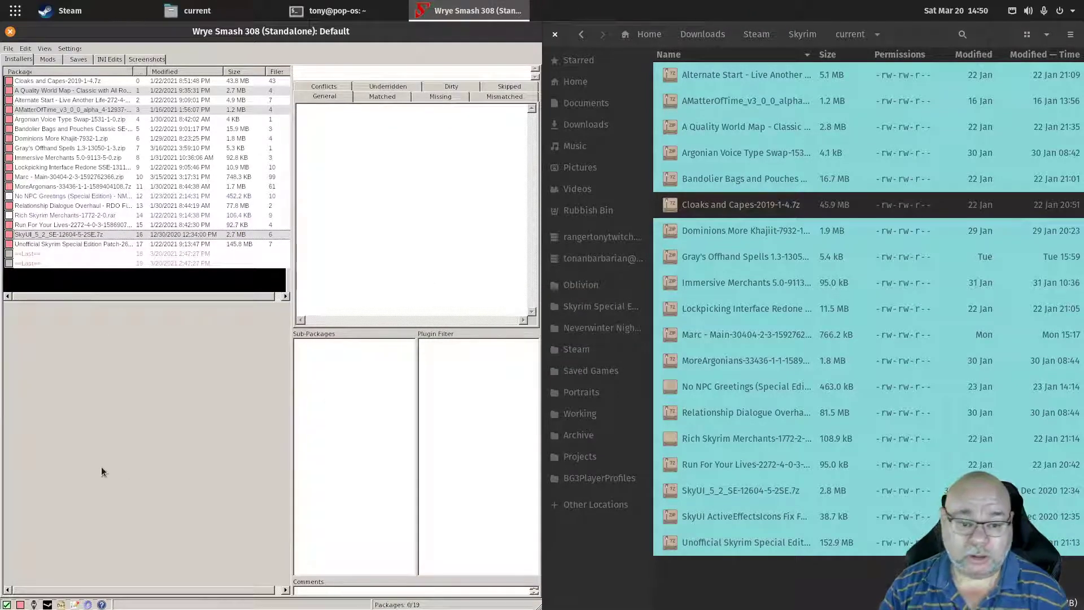
- Examine the file details and sub-packages of No NPC Greetings and Rich Skyrim Merchants, comparing them with the Run For Your Lives package
{"action": "left_click", "coordinate": [39, 196]}
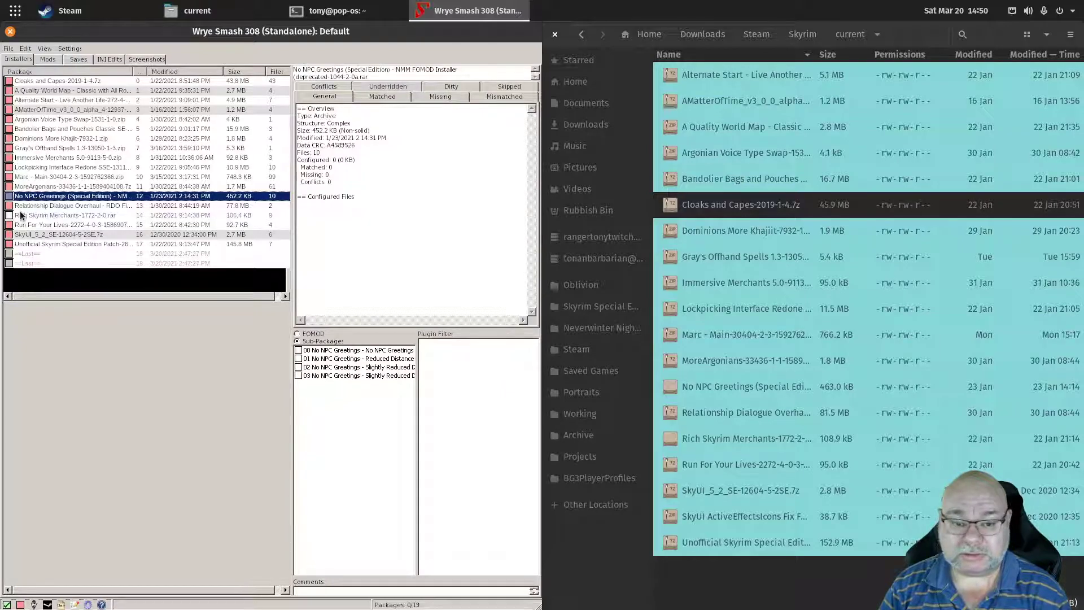
{"action": "left_click", "coordinate": [23, 216]}
{"action": "left_click", "coordinate": [387, 95]}
{"action": "left_click", "coordinate": [442, 100]}
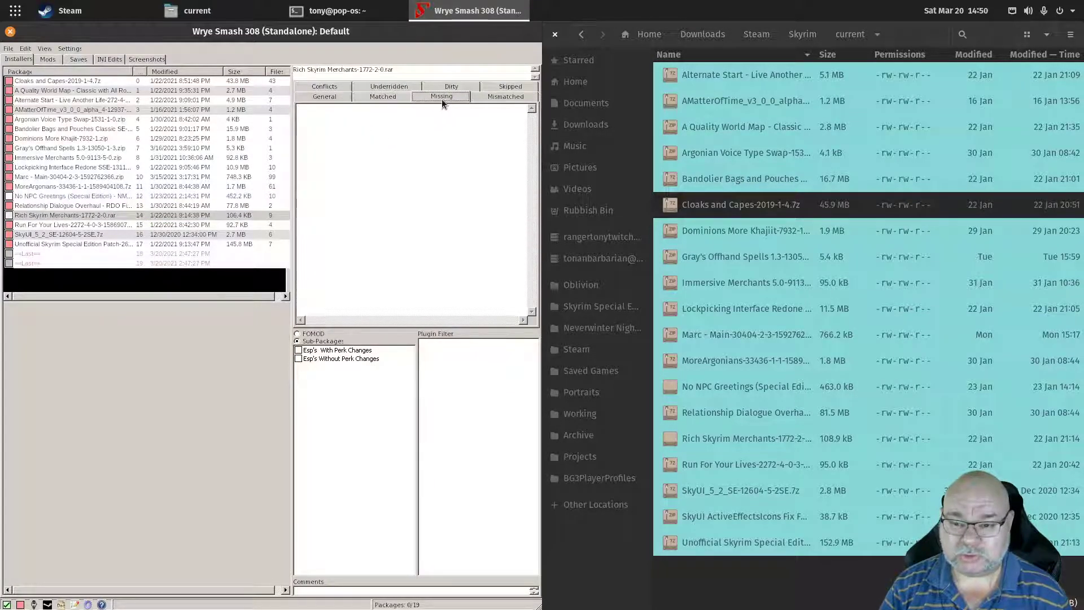
{"action": "left_click", "coordinate": [509, 96]}
{"action": "left_click", "coordinate": [317, 85]}
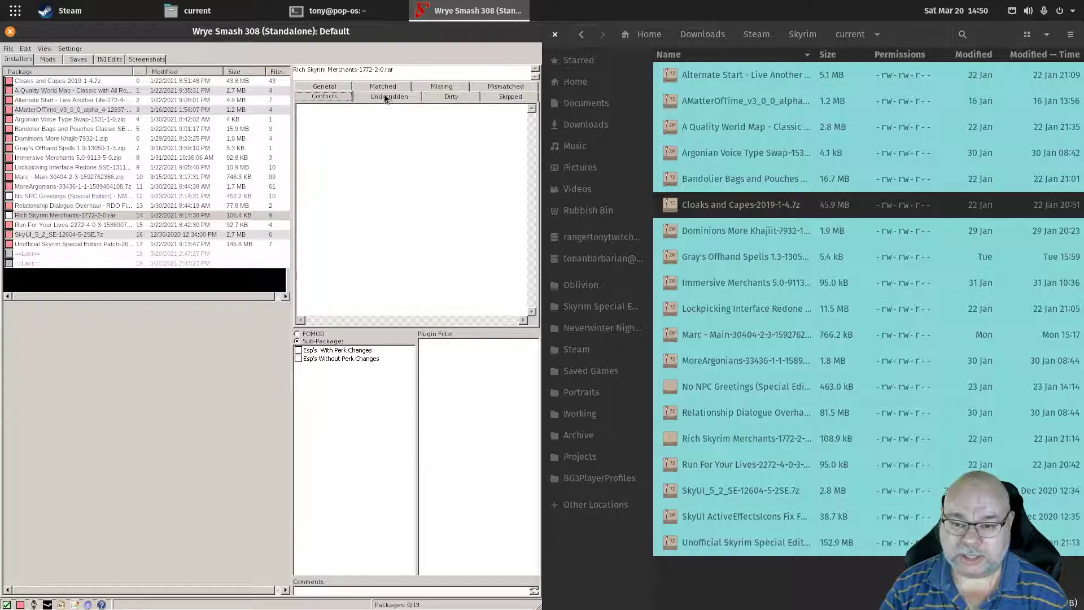
{"action": "left_click", "coordinate": [384, 95]}
{"action": "left_click", "coordinate": [447, 98]}
{"action": "left_click", "coordinate": [510, 97]}
{"action": "left_click", "coordinate": [312, 87]}
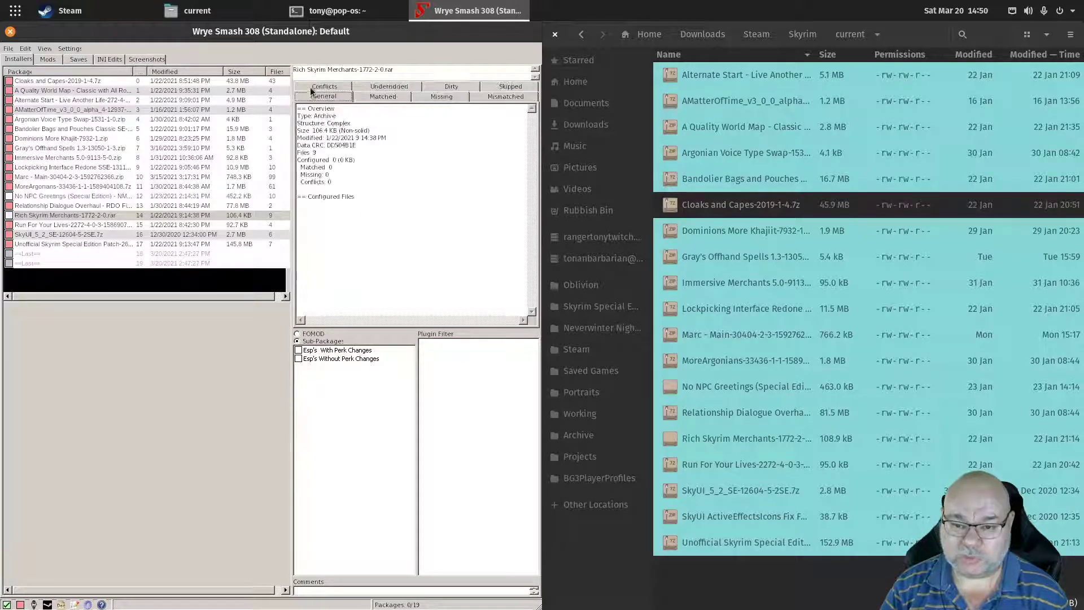
{"action": "left_click", "coordinate": [138, 370]}
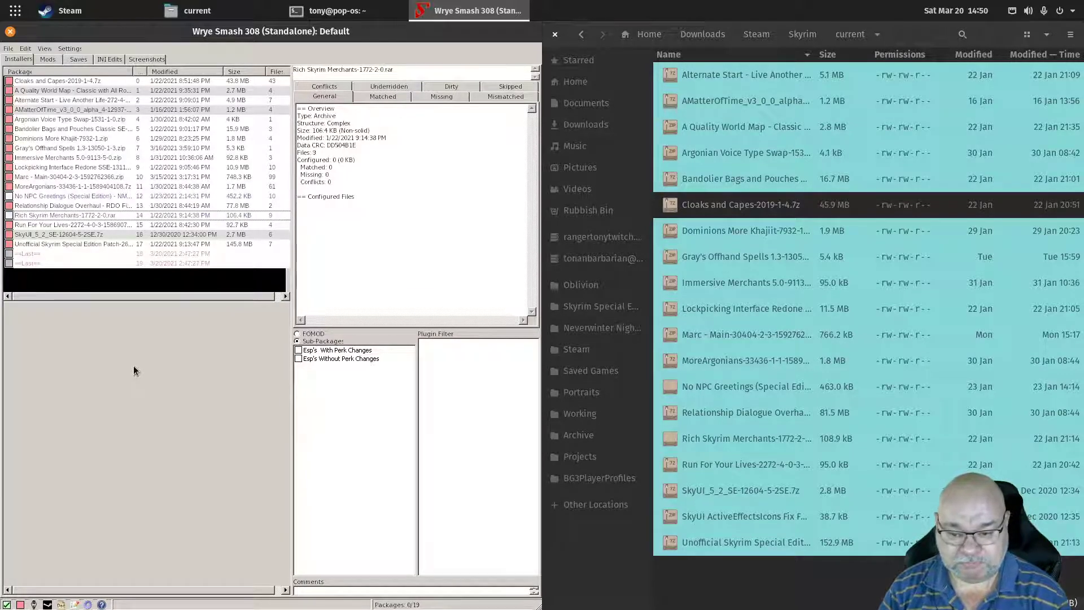
{"action": "left_click", "coordinate": [56, 195]}
{"action": "left_click", "coordinate": [40, 218]}
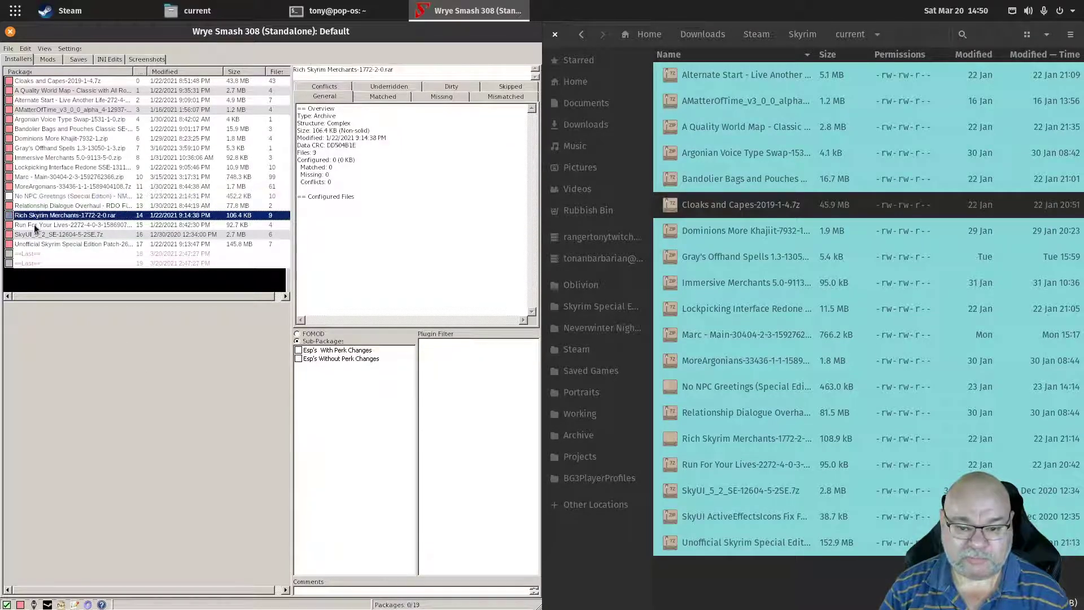
{"action": "left_click", "coordinate": [44, 224]}
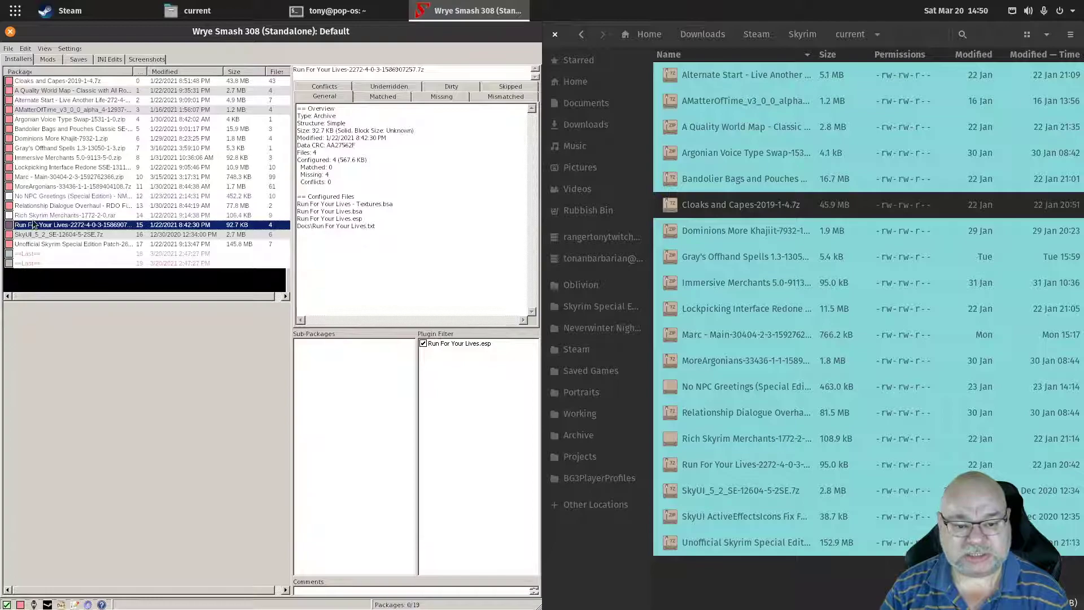
{"action": "left_click", "coordinate": [35, 216]}
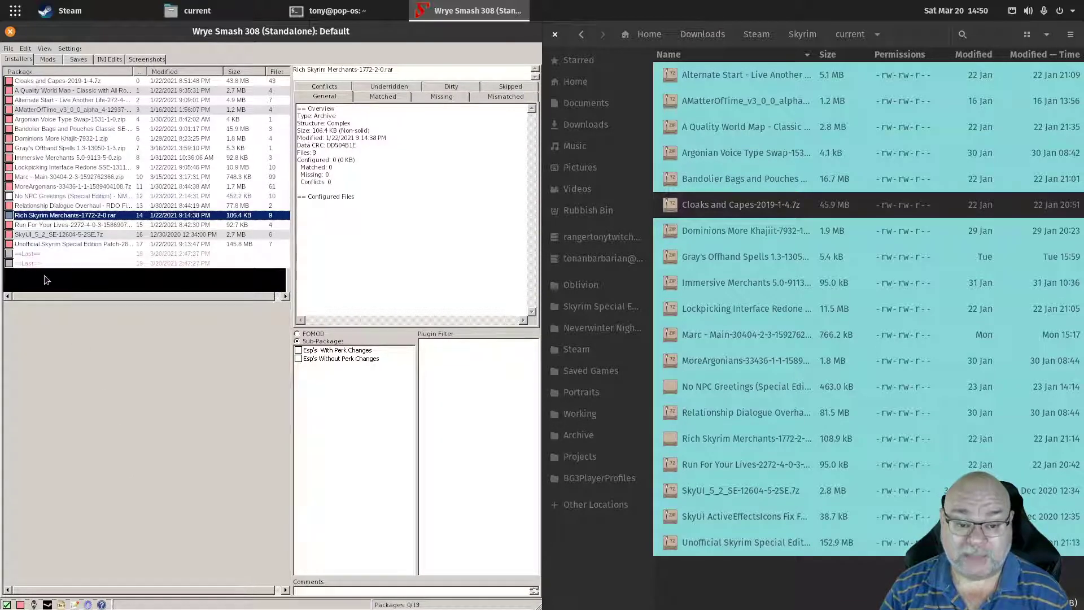
- Sort the installer packages by name and maximize the mod manager window
{"action": "left_click", "coordinate": [46, 70]}
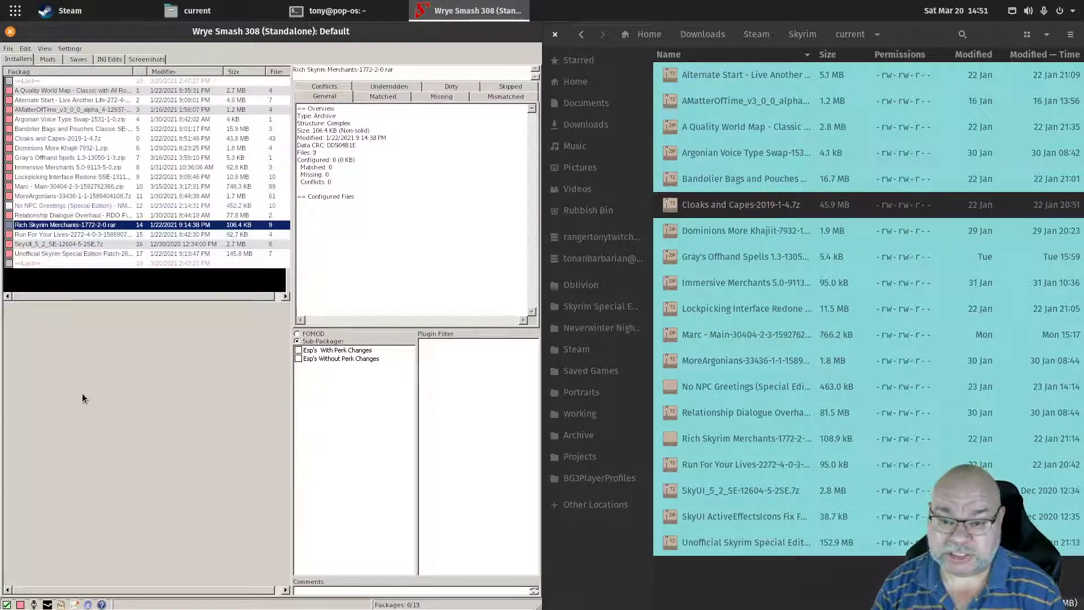
{"action": "double_click", "coordinate": [409, 34]}
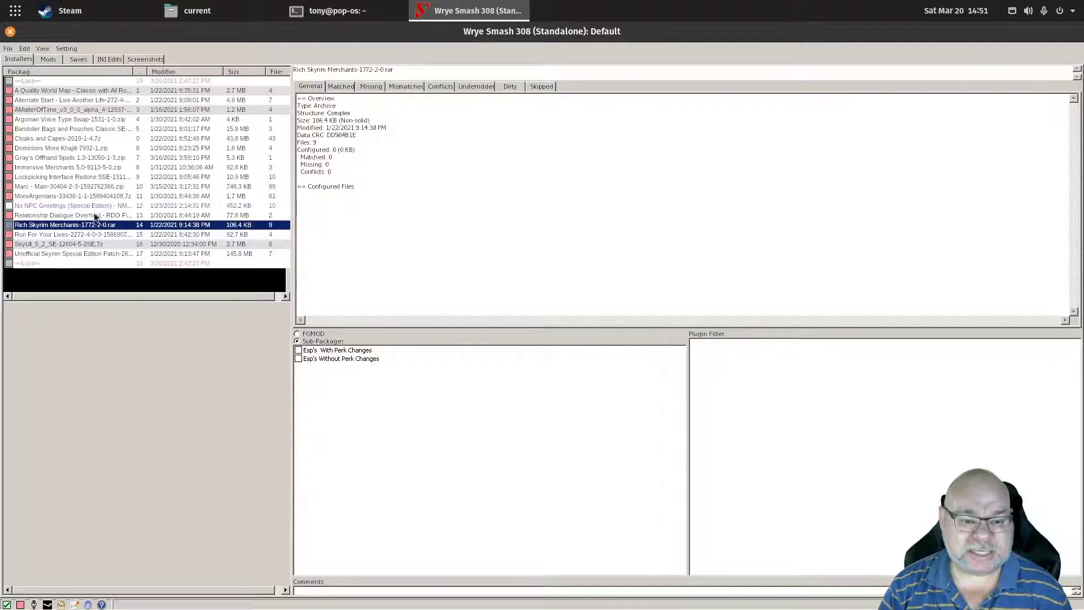
- Unpack the Cloaks and Capes-2019-1-4.7z archive into a project named Cloaks and Capes-2019-1-4
{"action": "left_click", "coordinate": [21, 141]}
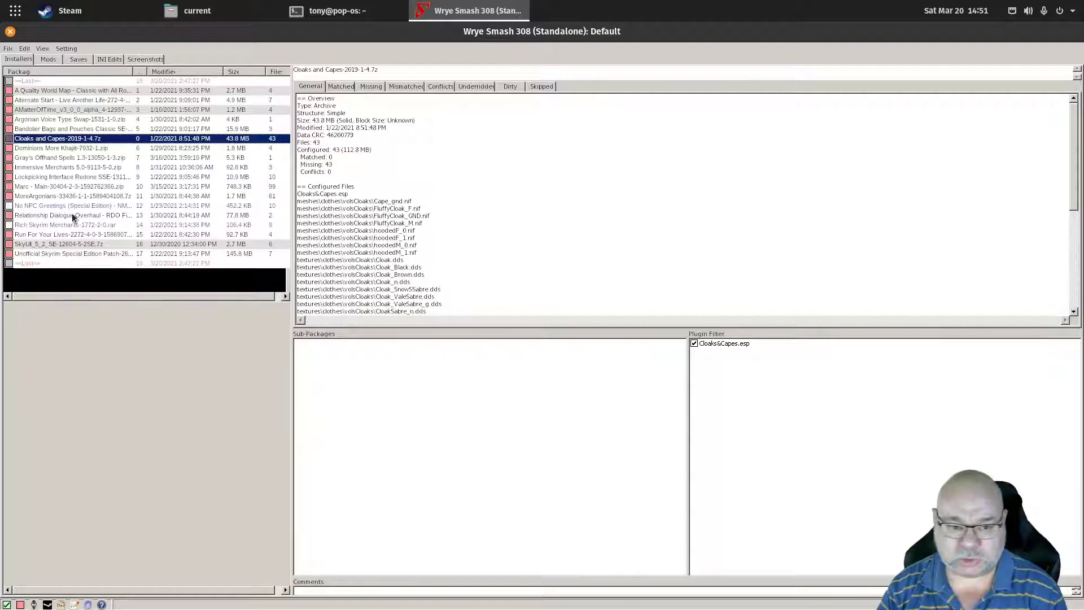
{"action": "right_click", "coordinate": [53, 141]}
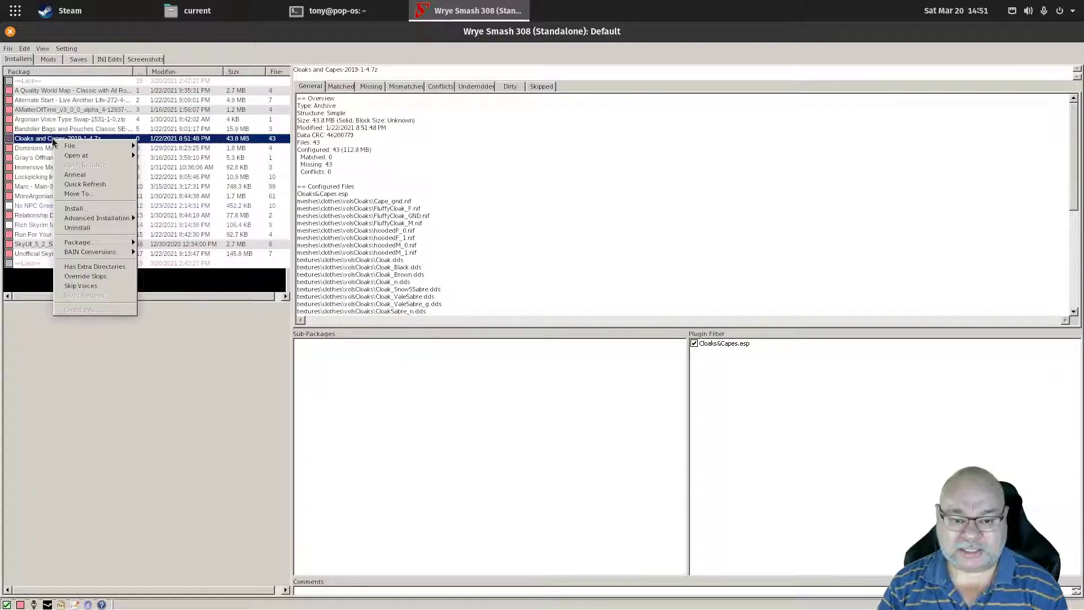
{"action": "mouse_move", "coordinate": [97, 248]}
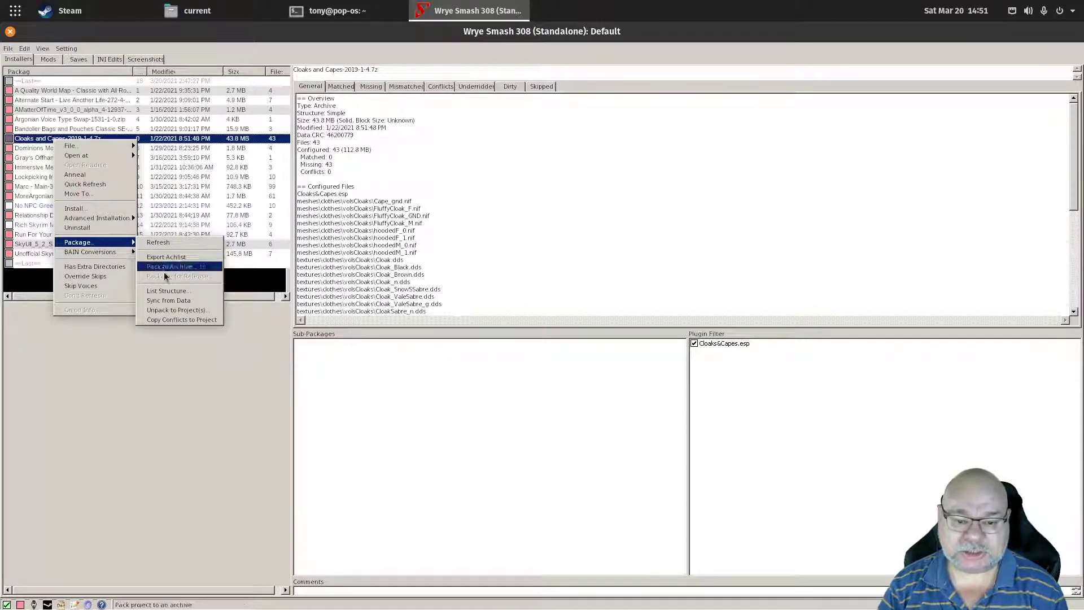
{"action": "left_click", "coordinate": [180, 313]}
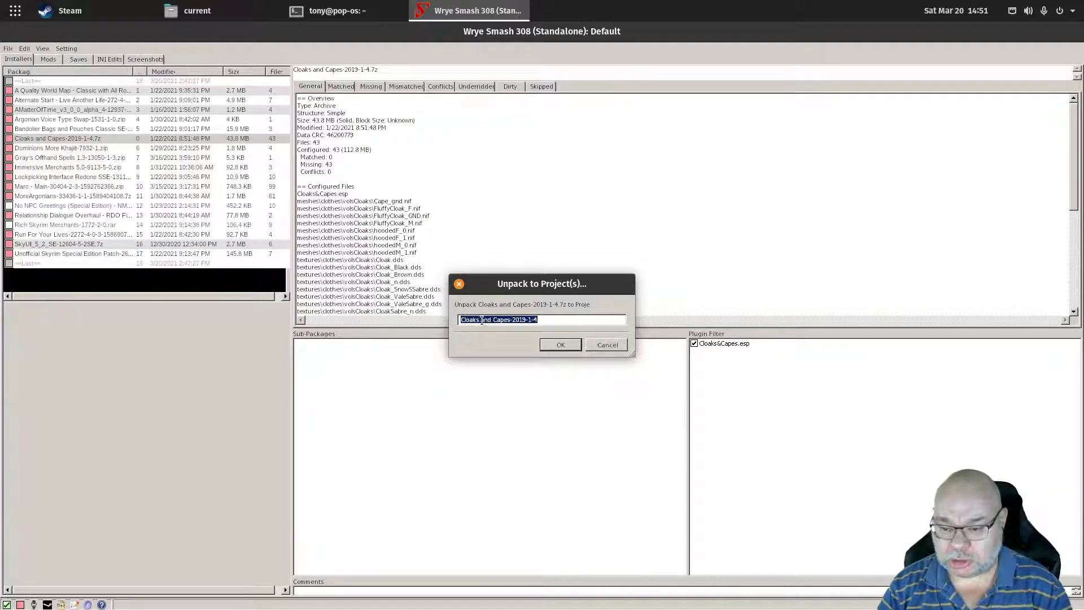
{"action": "left_click", "coordinate": [560, 344]}
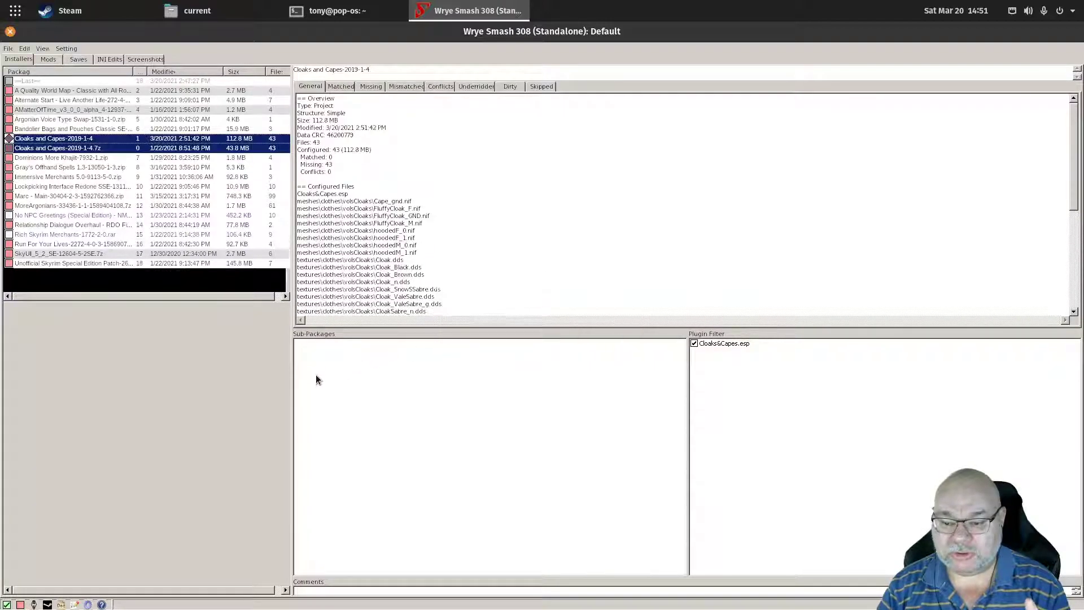
- Delete the original Cloaks and Capes-2019-1-4.7z archive, keeping the unpacked project
{"action": "left_click", "coordinate": [9, 140]}
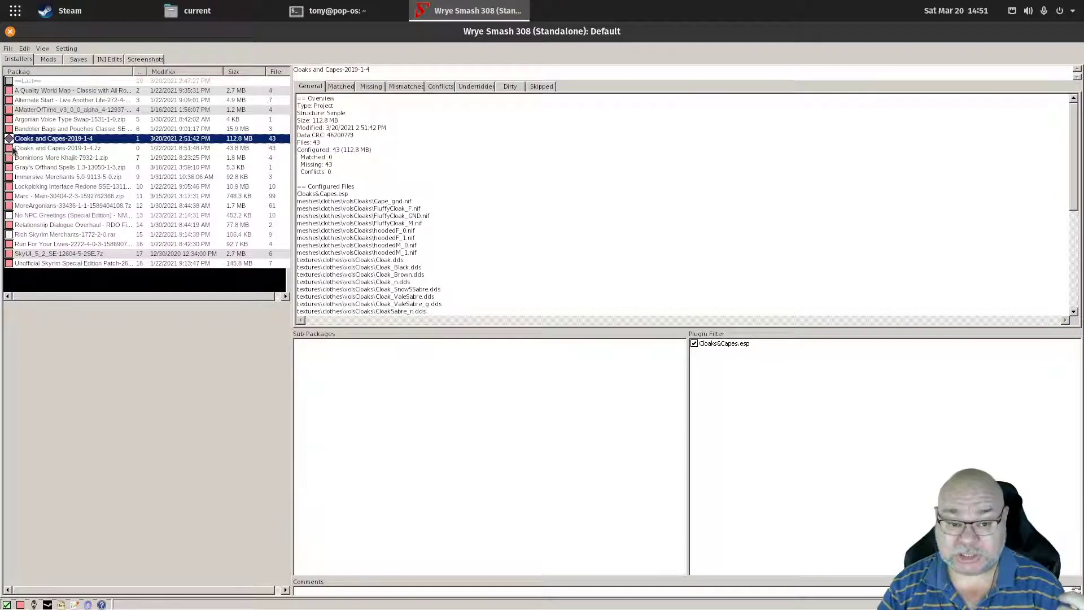
{"action": "left_click", "coordinate": [10, 150]}
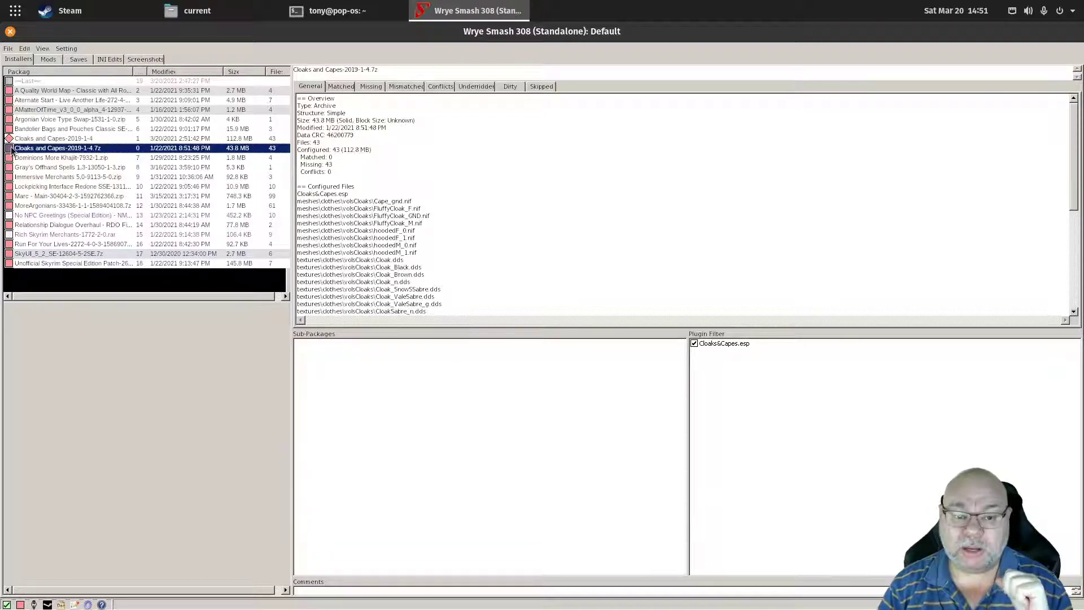
{"action": "right_click", "coordinate": [11, 150]}
{"action": "mouse_move", "coordinate": [45, 163]}
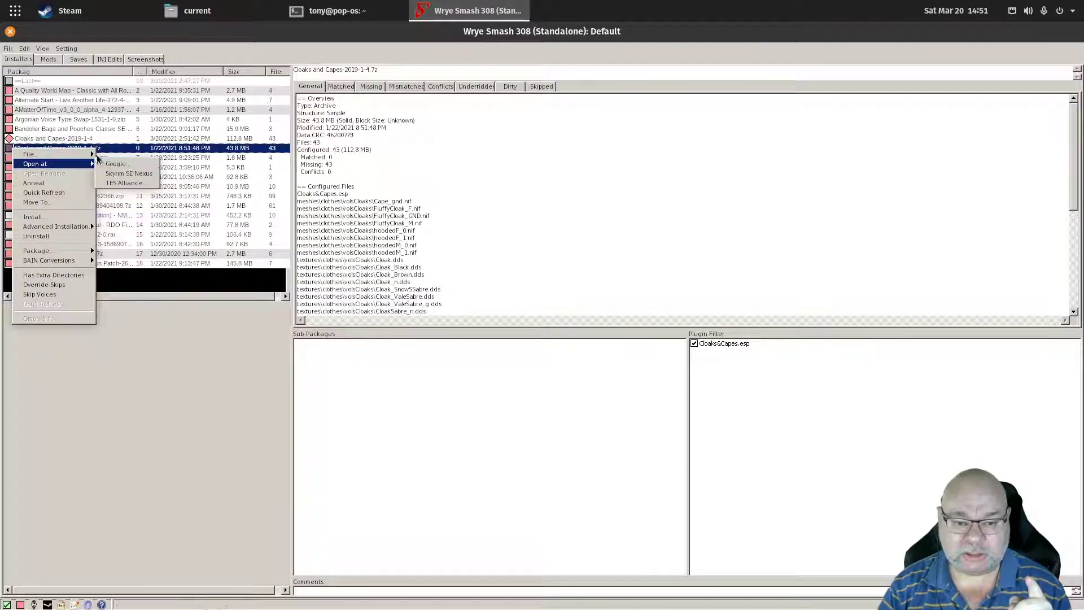
{"action": "left_click", "coordinate": [119, 193]}
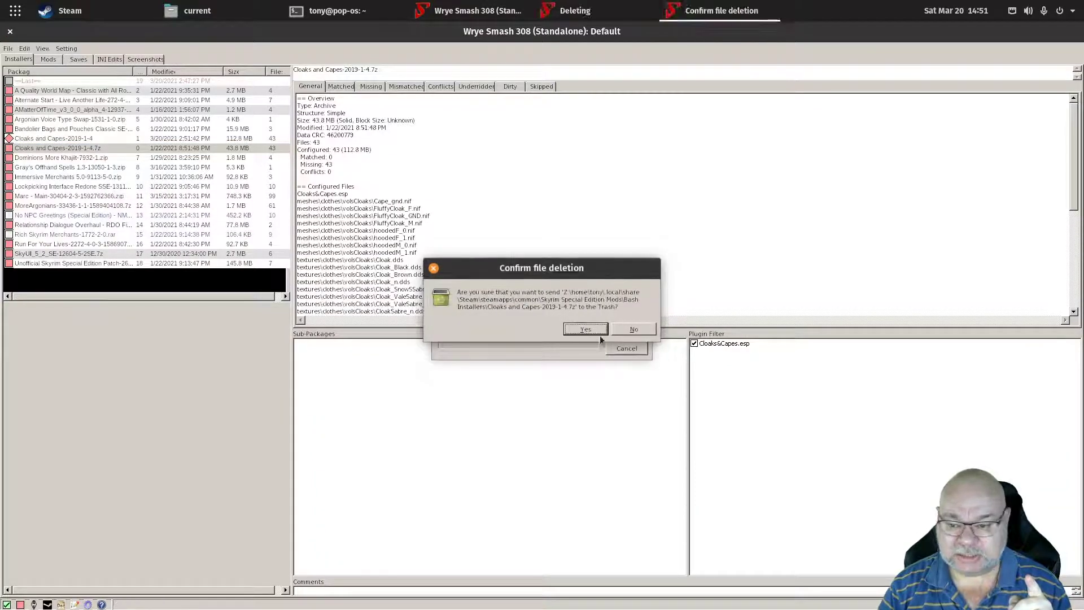
{"action": "left_click", "coordinate": [587, 327]}
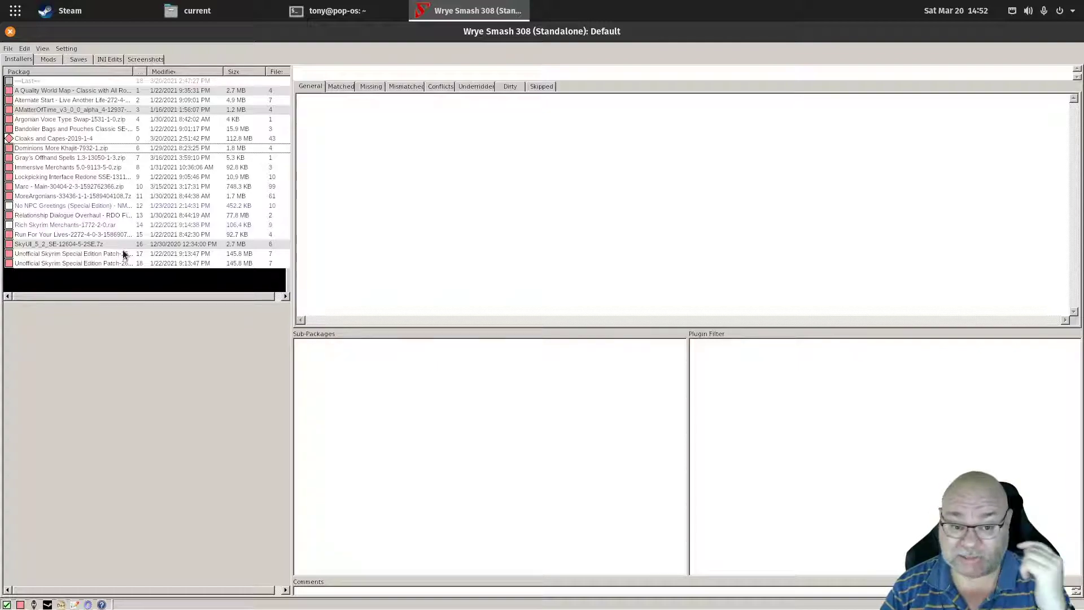
- Install the unpacked Cloaks and Capes-2019-1-4 project and check its entry in the package list
{"action": "left_click", "coordinate": [20, 140]}
{"action": "left_click", "coordinate": [20, 141]}
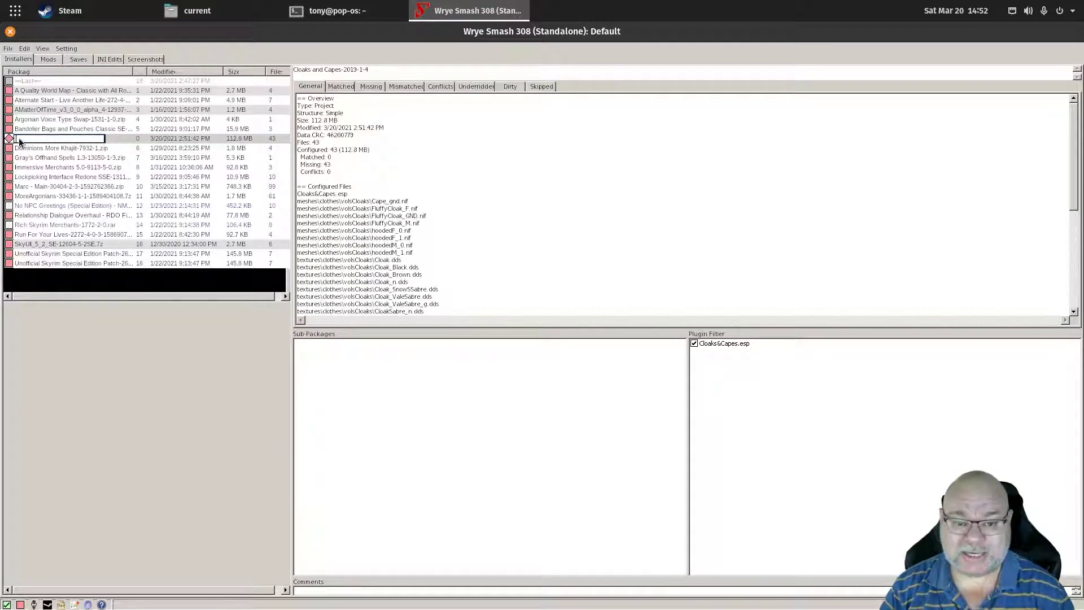
{"action": "left_click", "coordinate": [12, 141]}
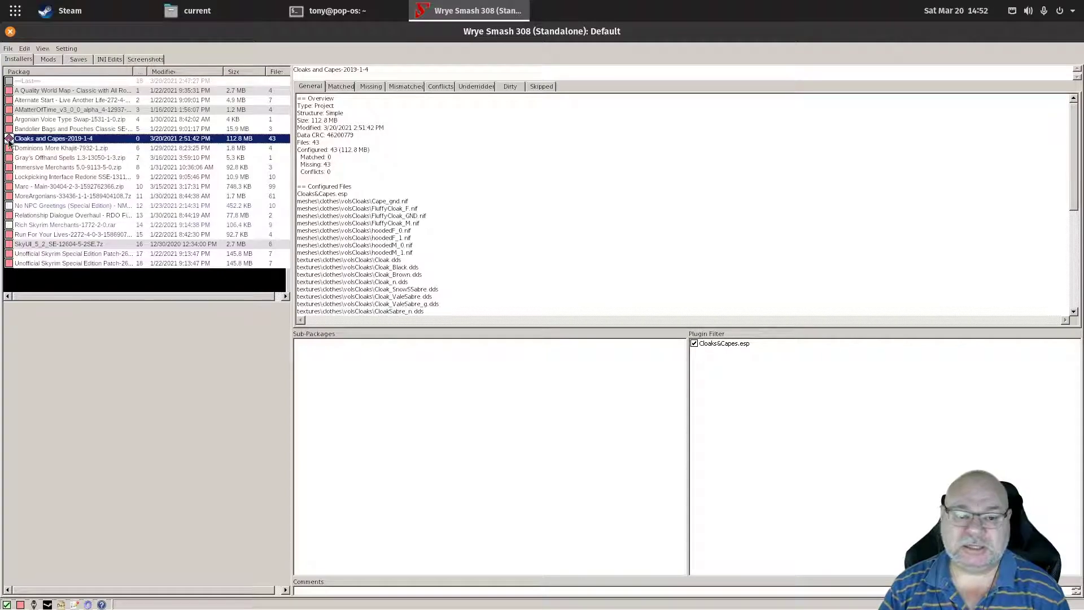
{"action": "right_click", "coordinate": [28, 144]}
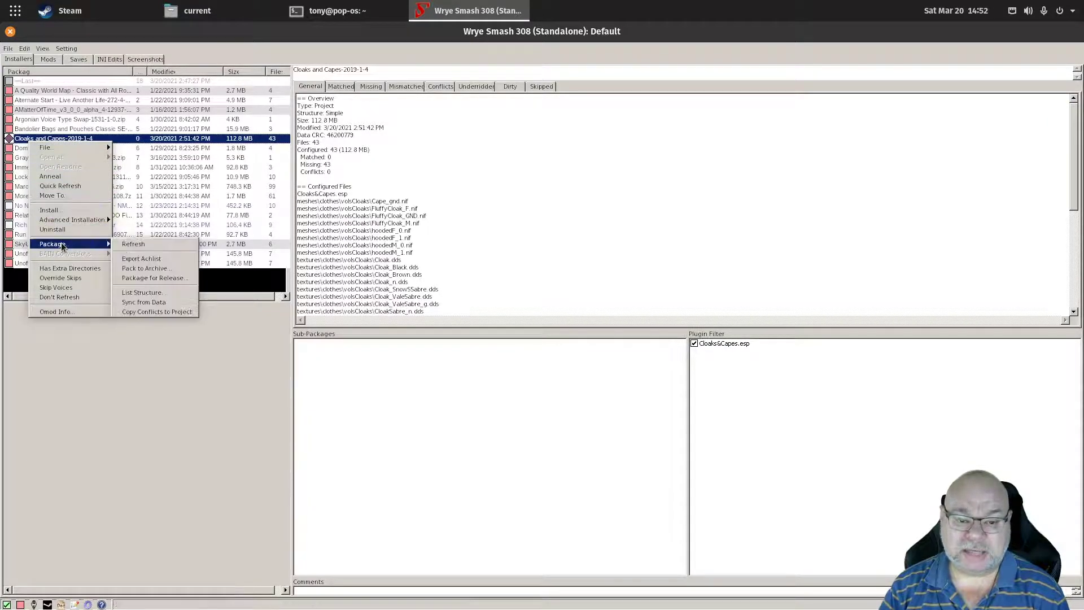
{"action": "left_click", "coordinate": [67, 209]}
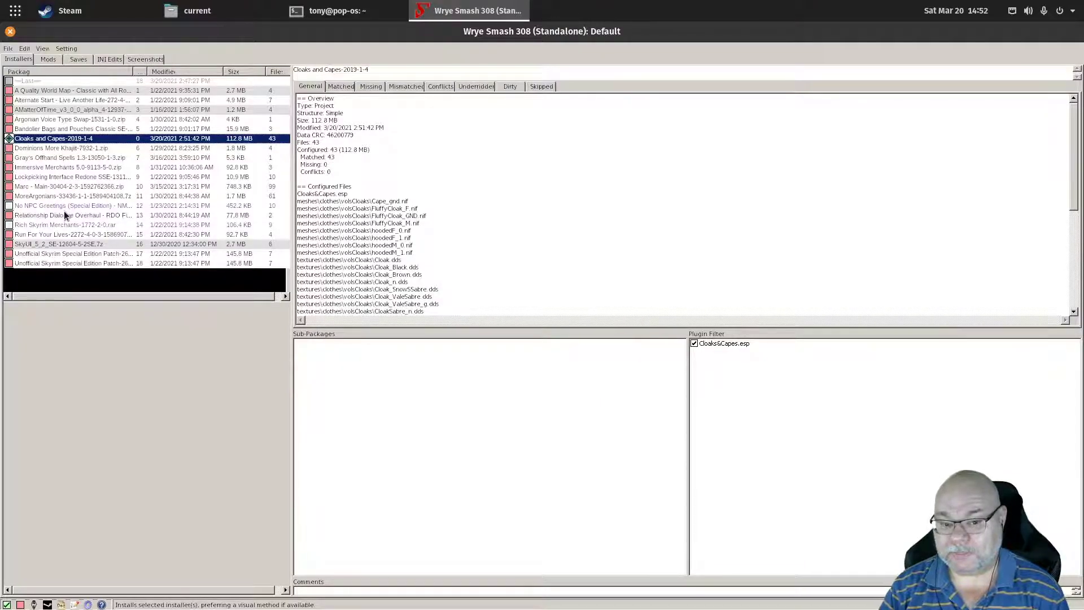
{"action": "left_click", "coordinate": [43, 148]}
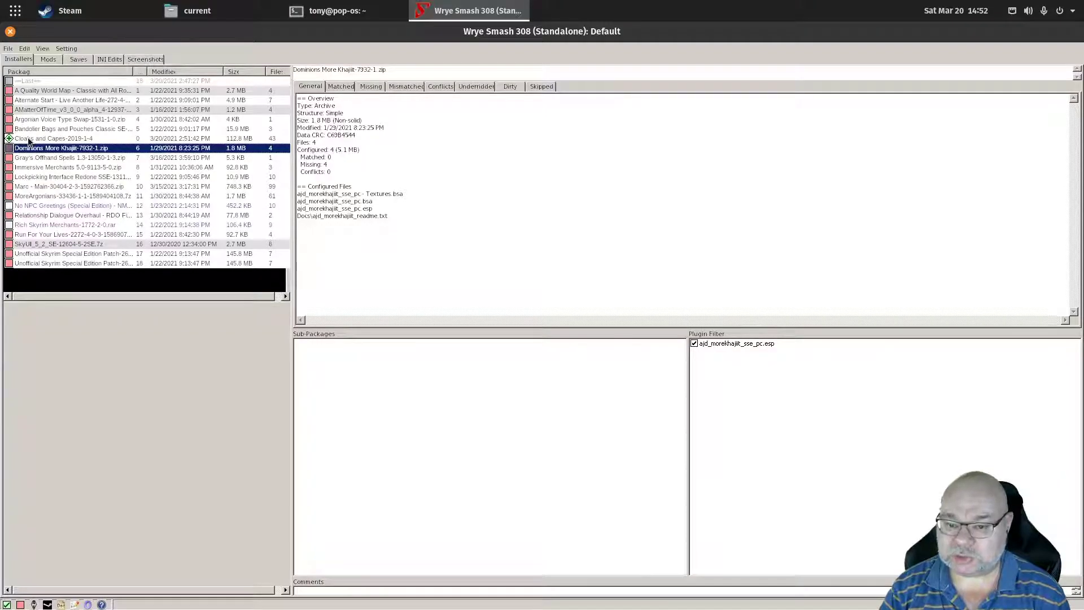
{"action": "left_click", "coordinate": [29, 138]}
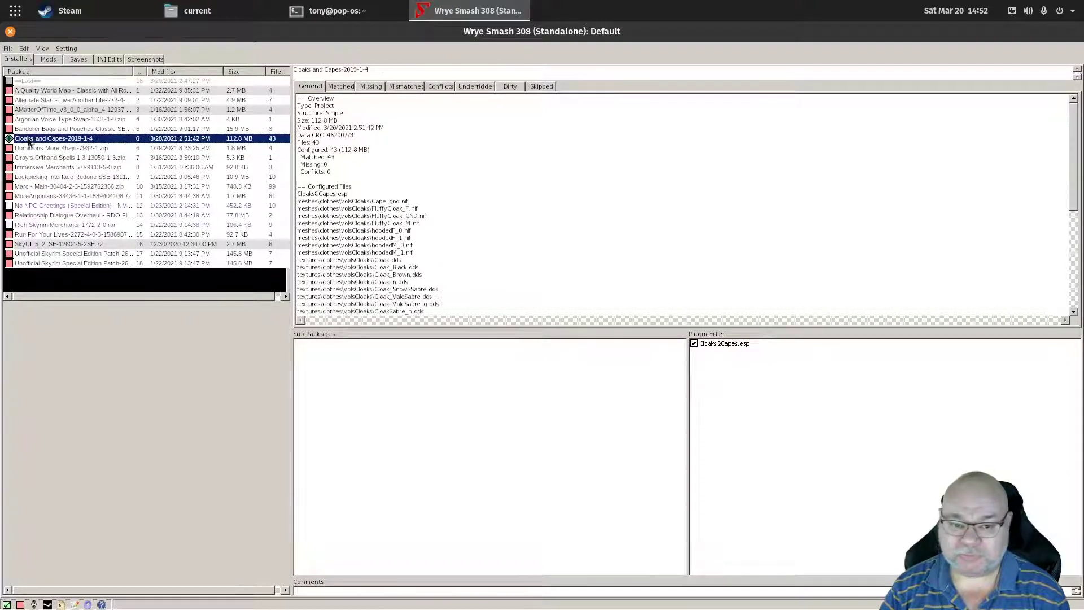
- Activate the Cloaks&Capes.esp plugin in the load order and return to the installer packages
{"action": "left_click", "coordinate": [49, 59]}
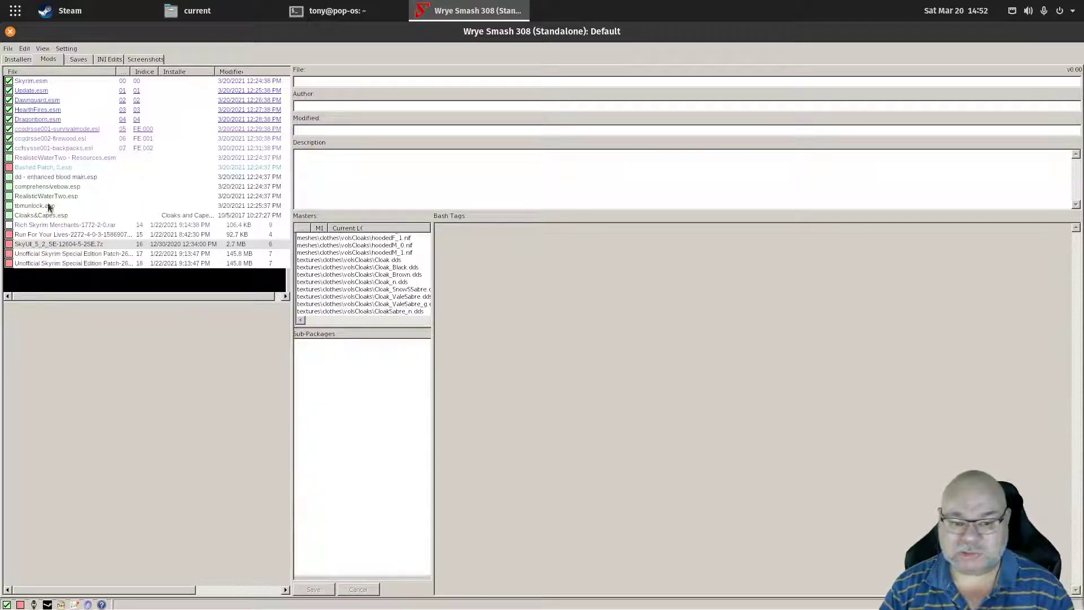
{"action": "left_click", "coordinate": [9, 216]}
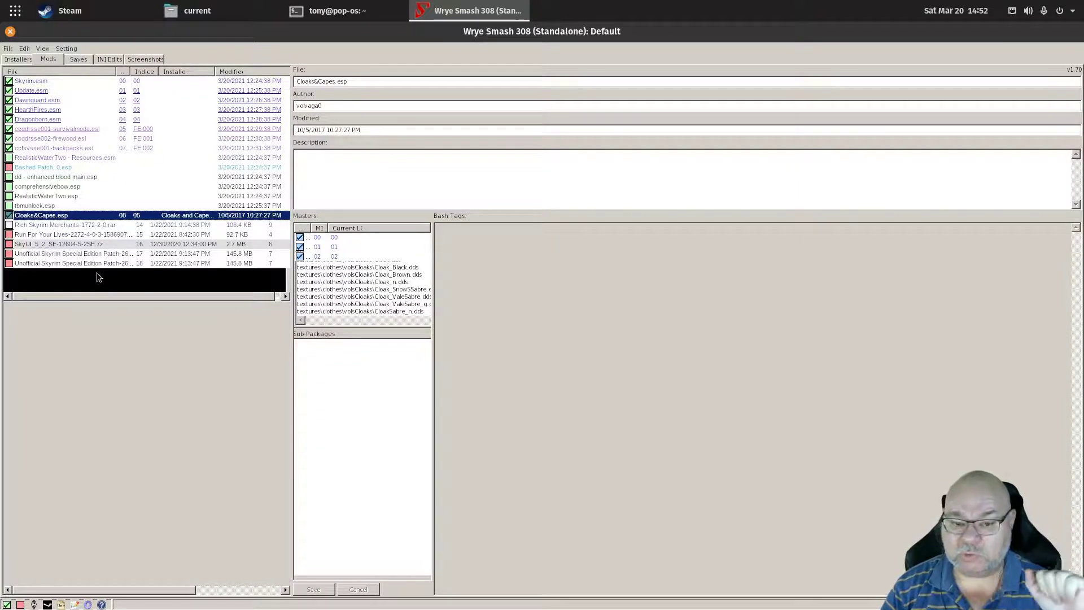
{"action": "left_click", "coordinate": [17, 61]}
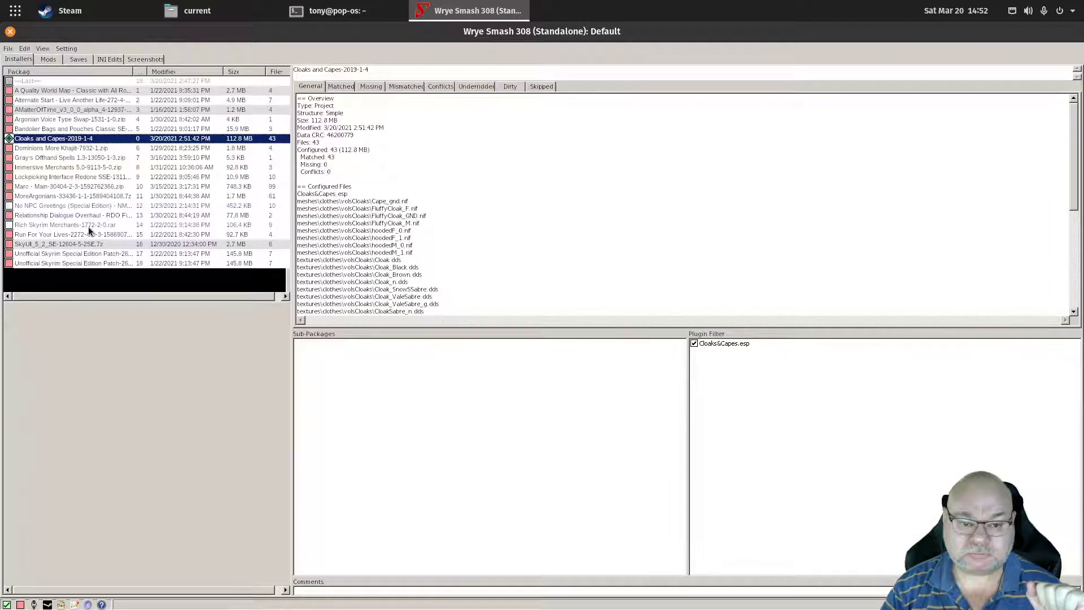
- Unpack the No NPC Greetings (Special Edition) archive into a project, keeping the proposed project name
{"action": "left_click", "coordinate": [41, 206]}
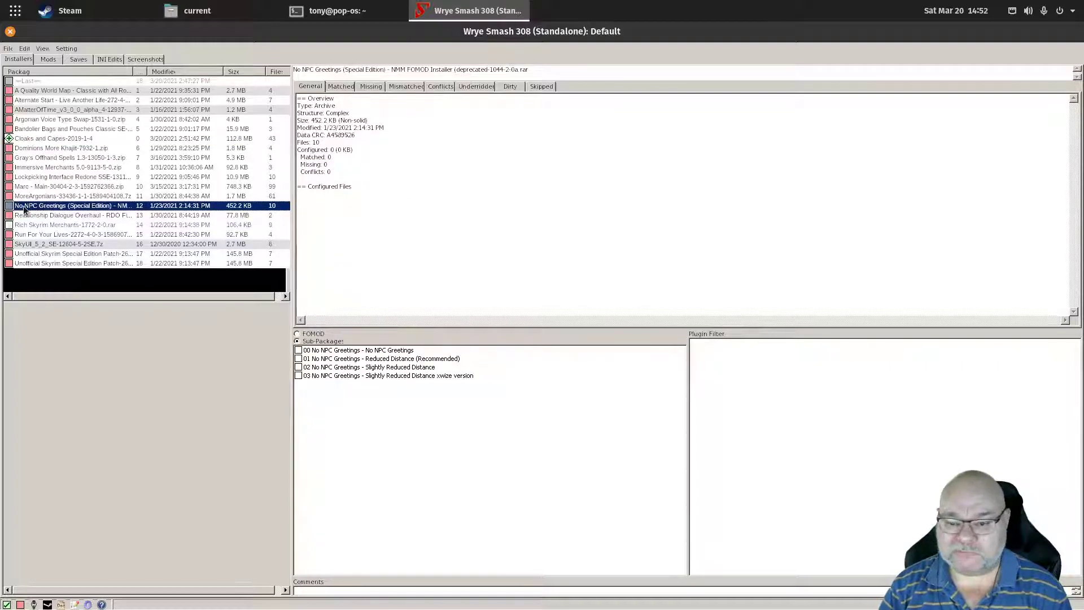
{"action": "left_click", "coordinate": [62, 226]}
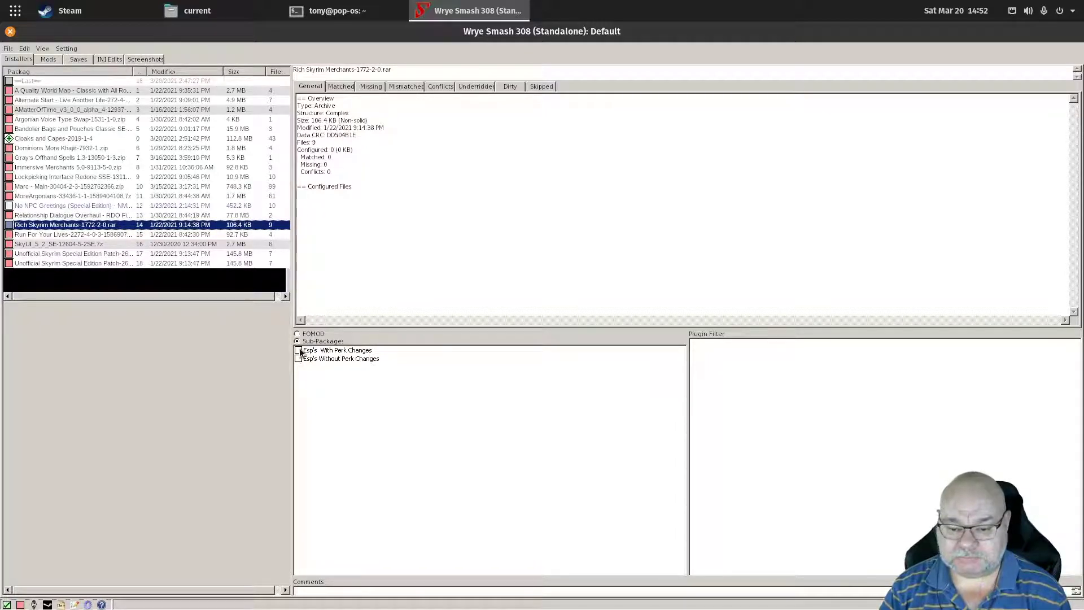
{"action": "left_click", "coordinate": [55, 205]}
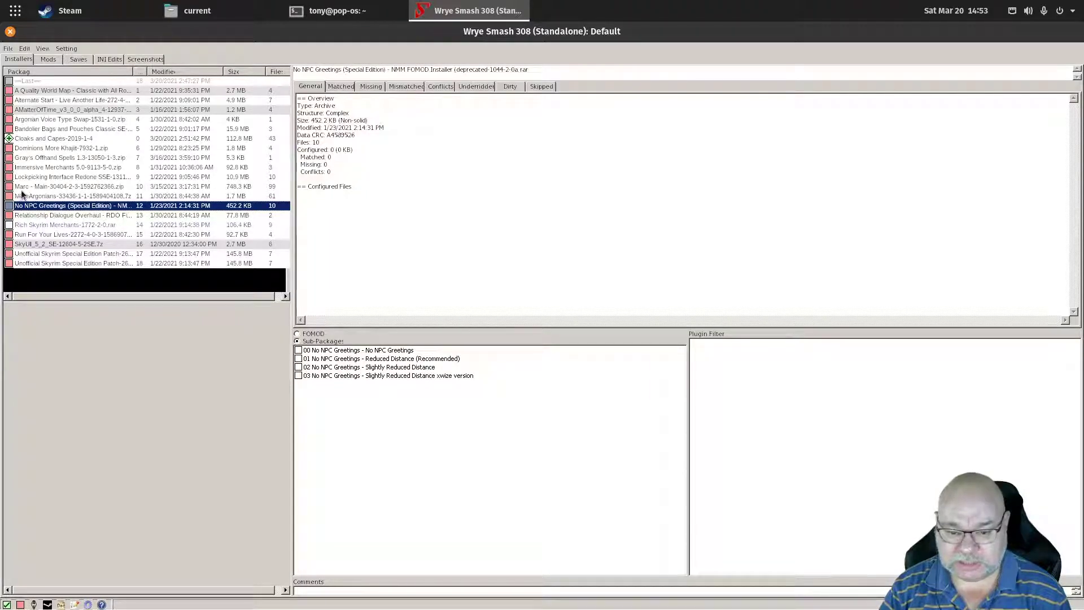
{"action": "right_click", "coordinate": [36, 207]}
{"action": "mouse_move", "coordinate": [98, 312]}
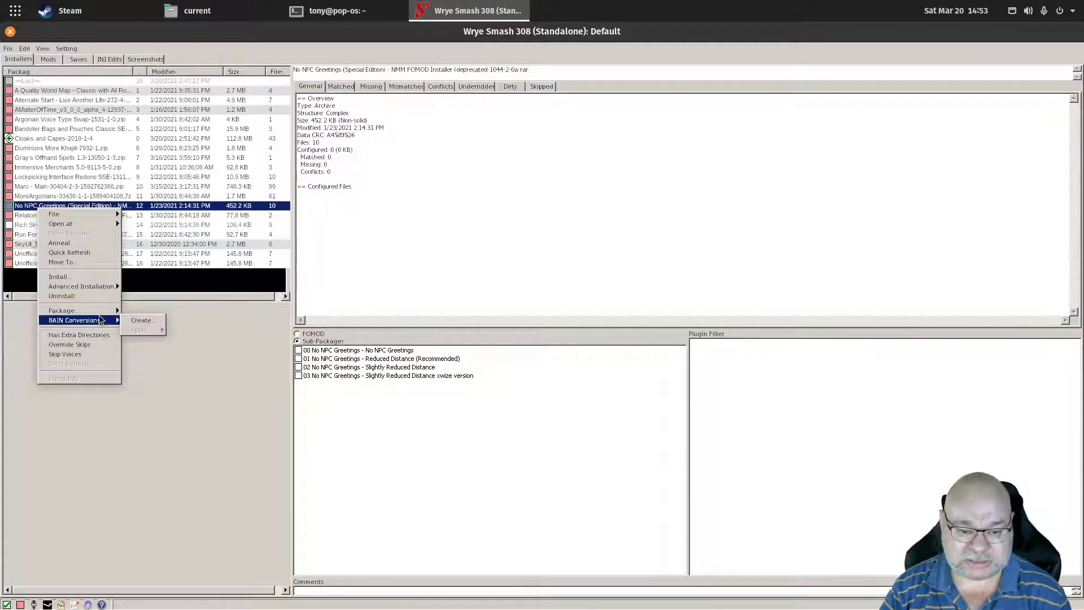
{"action": "left_click", "coordinate": [160, 378]}
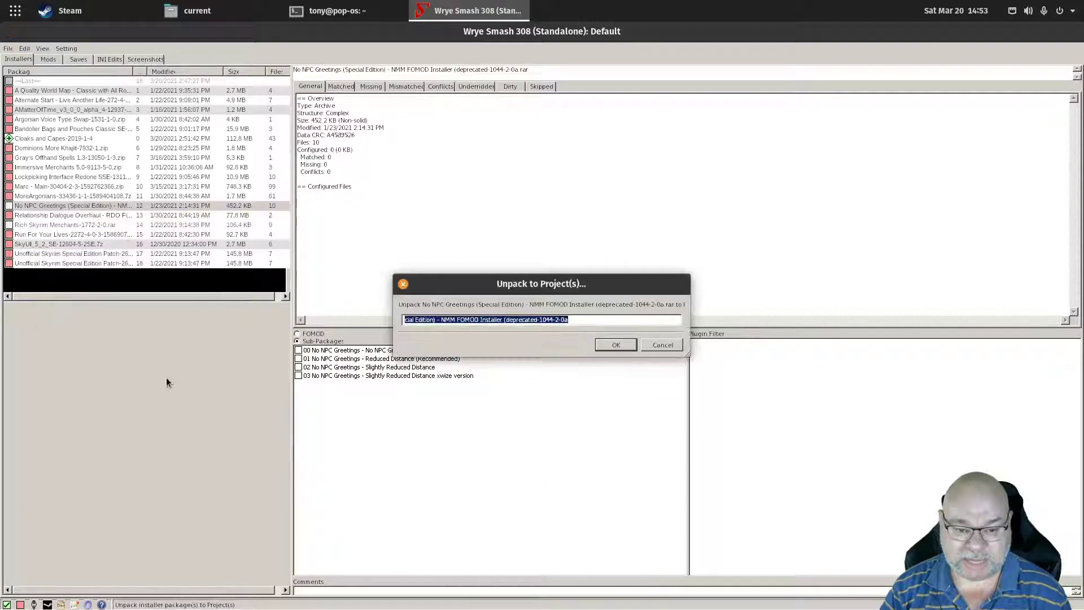
{"action": "left_click", "coordinate": [620, 345]}
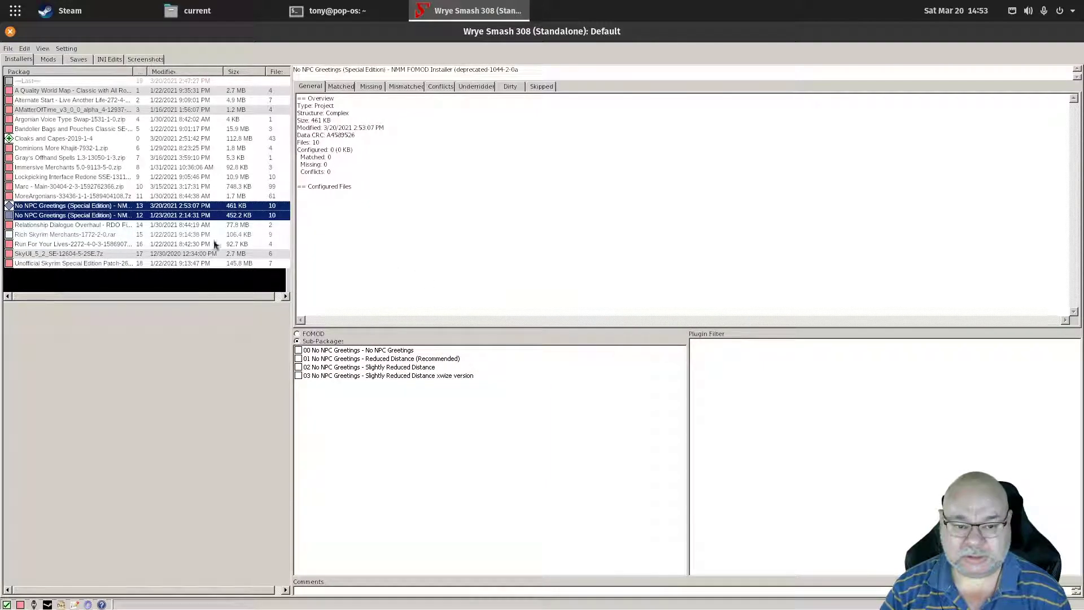
- Delete the original No NPC Greetings (Special Edition) .rar archive, keeping its unpacked project
{"action": "left_click", "coordinate": [20, 216]}
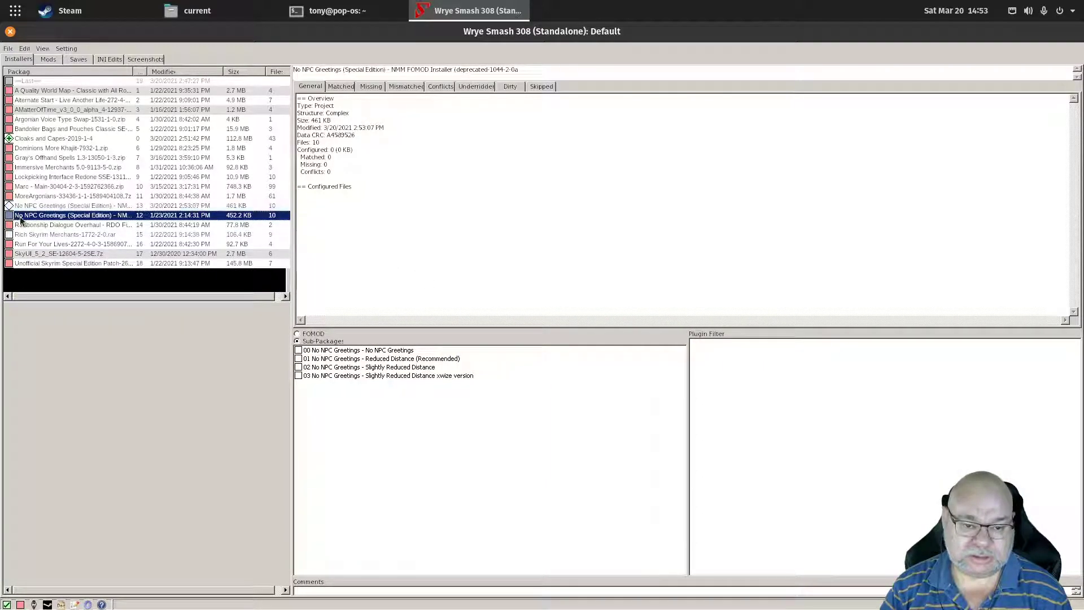
{"action": "right_click", "coordinate": [22, 218]}
{"action": "mouse_move", "coordinate": [76, 224]}
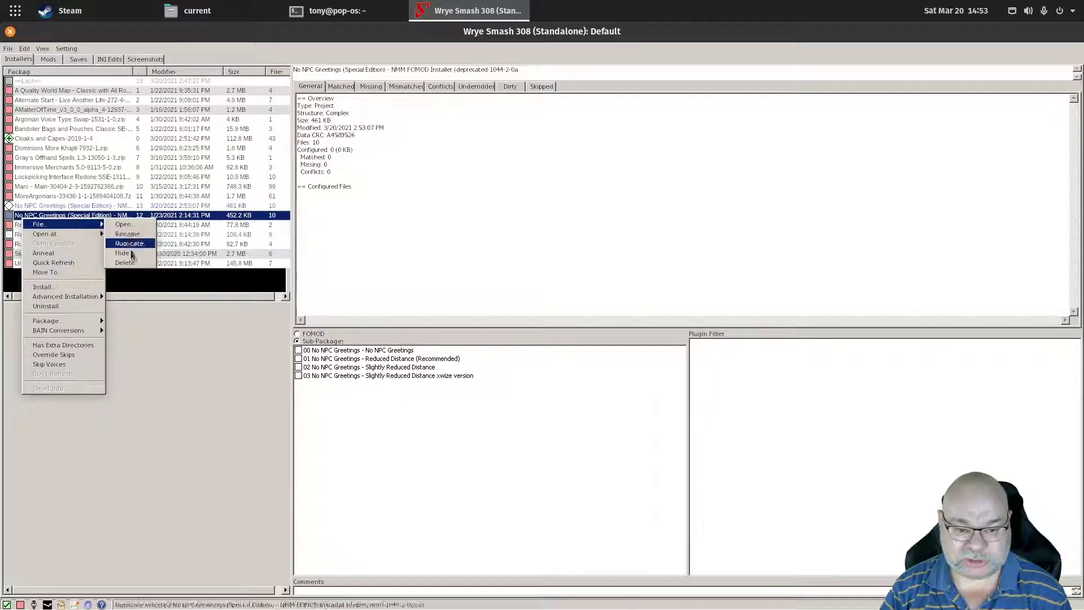
{"action": "left_click", "coordinate": [127, 263]}
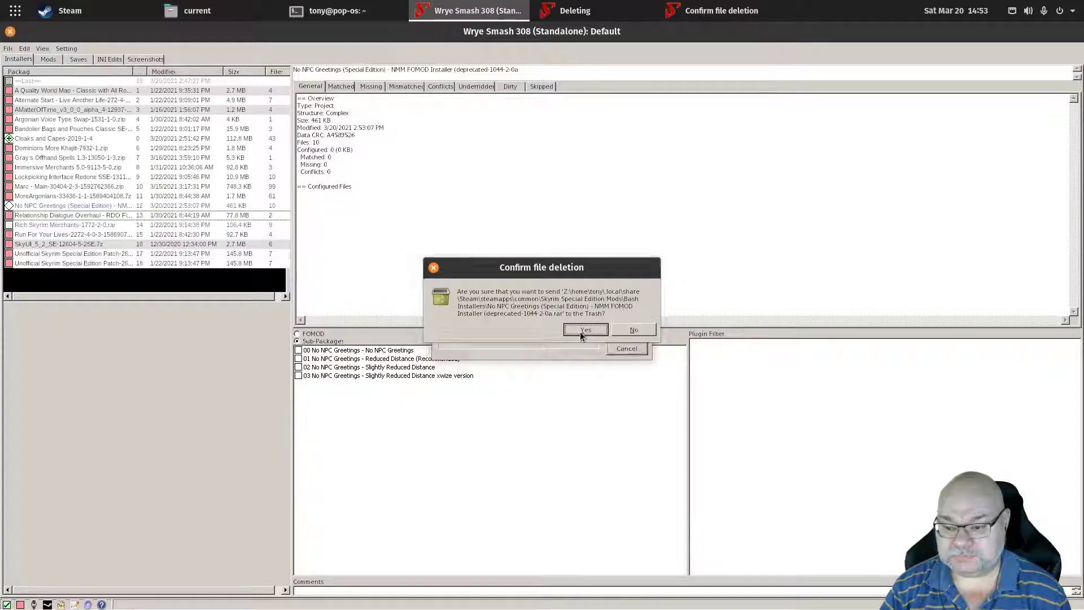
{"action": "left_click", "coordinate": [580, 335]}
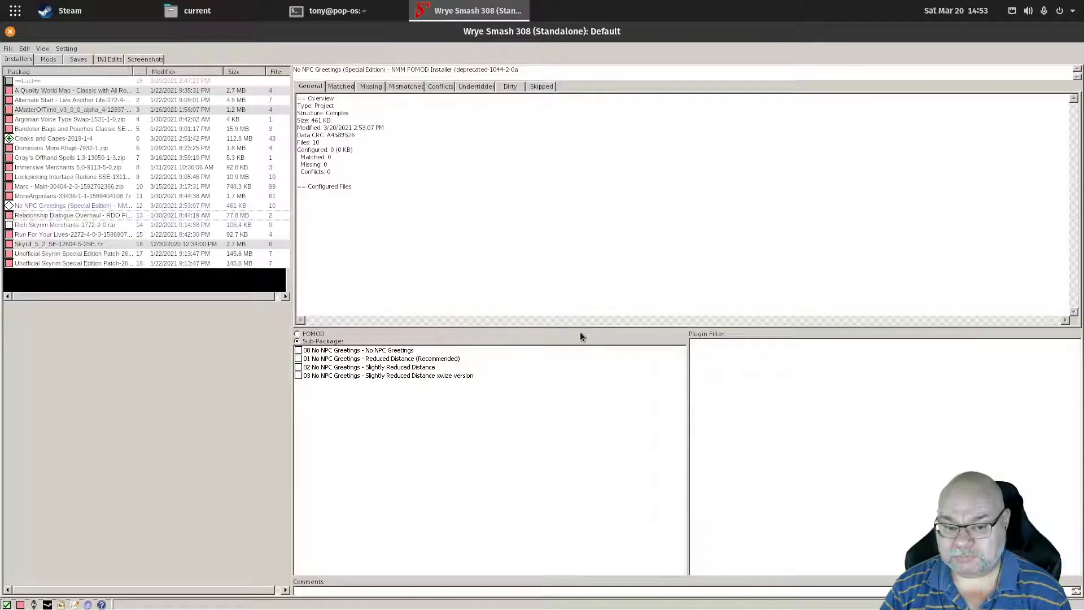
{"action": "left_click", "coordinate": [19, 206]}
{"action": "right_click", "coordinate": [19, 206]}
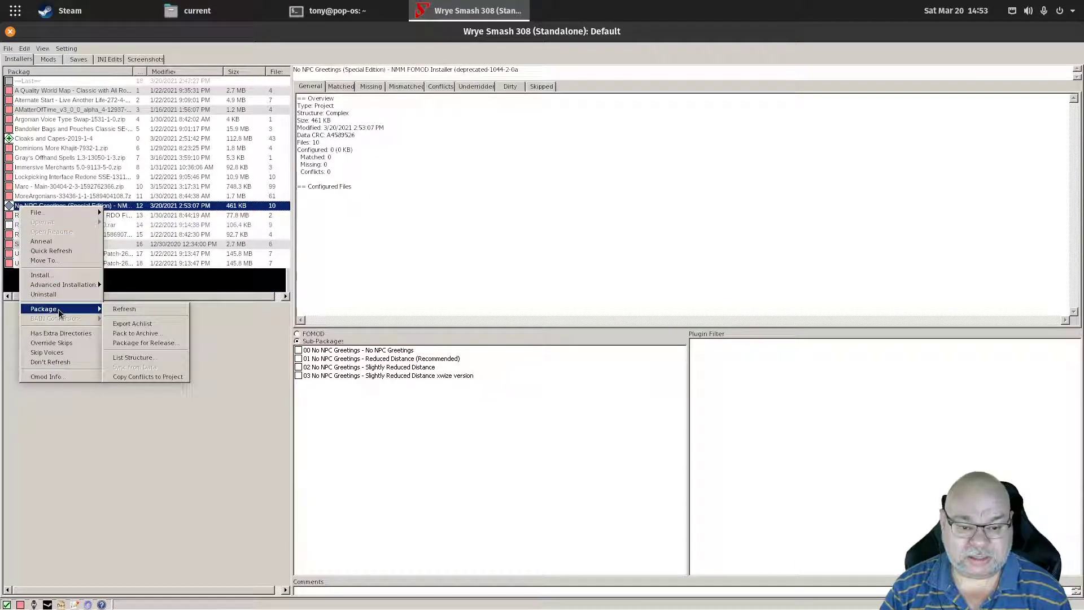
{"action": "mouse_move", "coordinate": [62, 283]}
{"action": "left_click", "coordinate": [241, 387]}
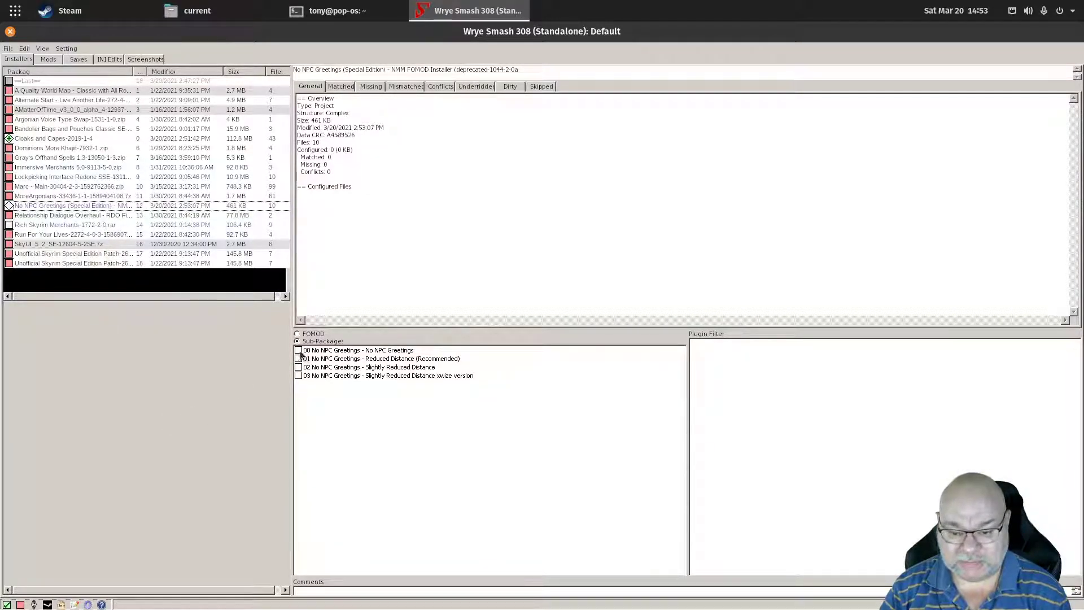
- Enable the 00 No NPC Greetings sub-package, and install the project through its FOMOD installer with the No NPC Greeting option
{"action": "left_click", "coordinate": [49, 206]}
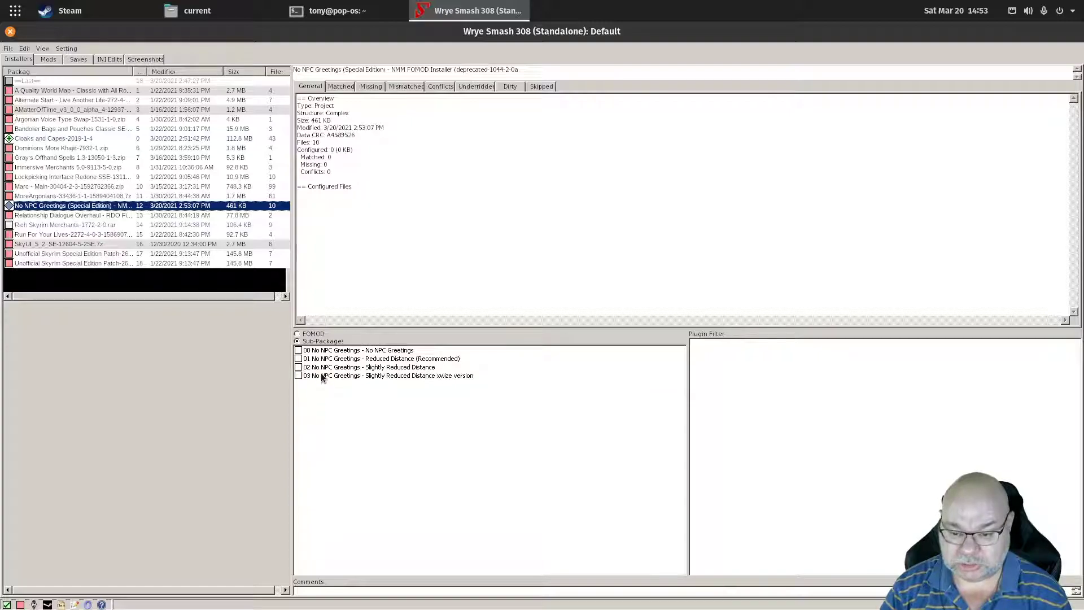
{"action": "left_click", "coordinate": [298, 350]}
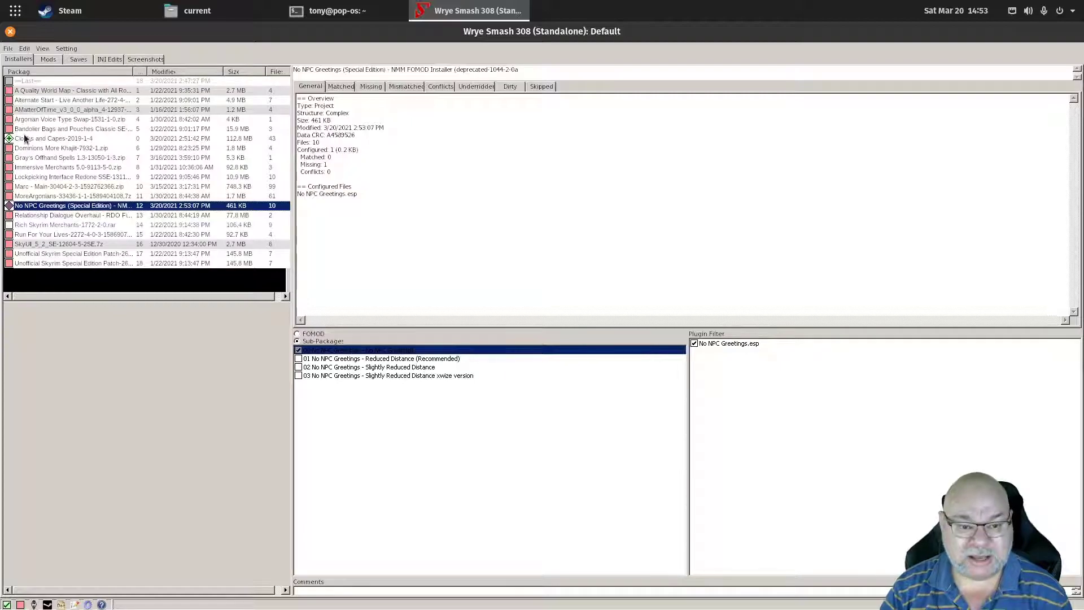
{"action": "right_click", "coordinate": [41, 206]}
{"action": "left_click", "coordinate": [77, 277]}
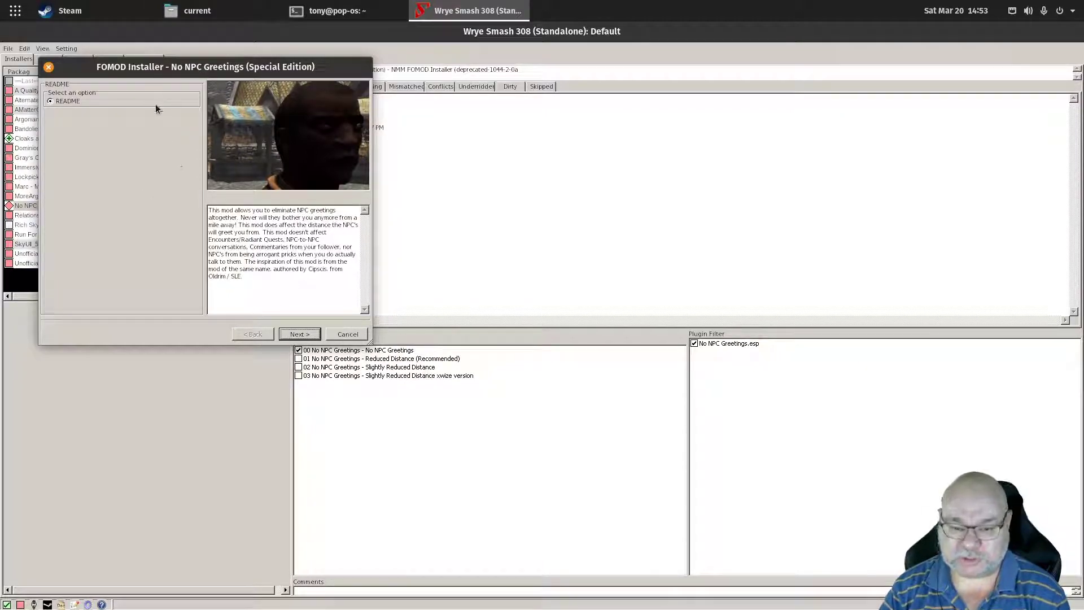
{"action": "left_click", "coordinate": [303, 339]}
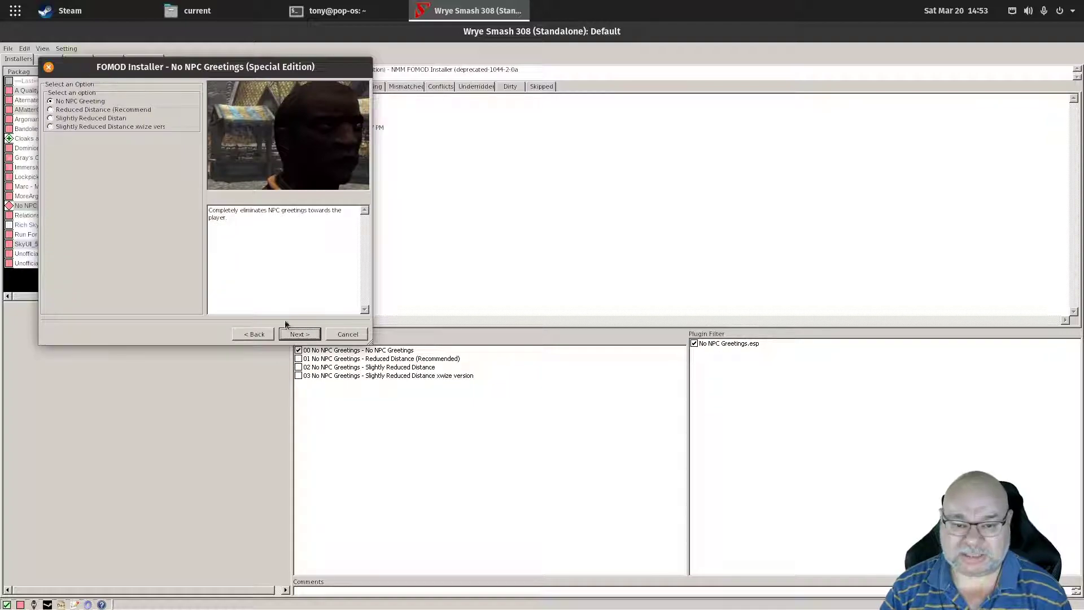
{"action": "left_click", "coordinate": [302, 337]}
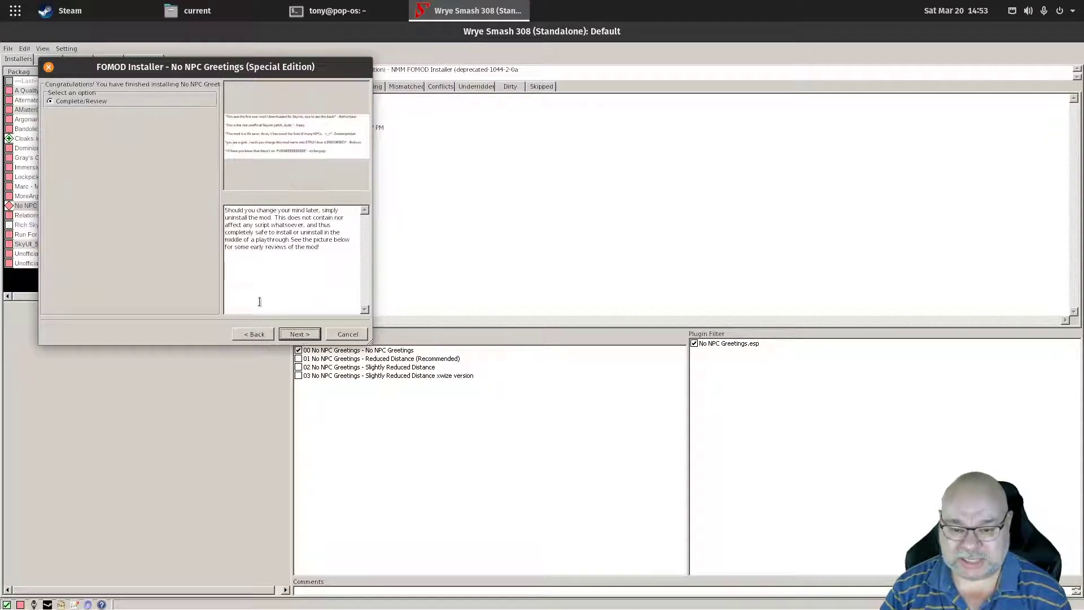
{"action": "left_click", "coordinate": [311, 337]}
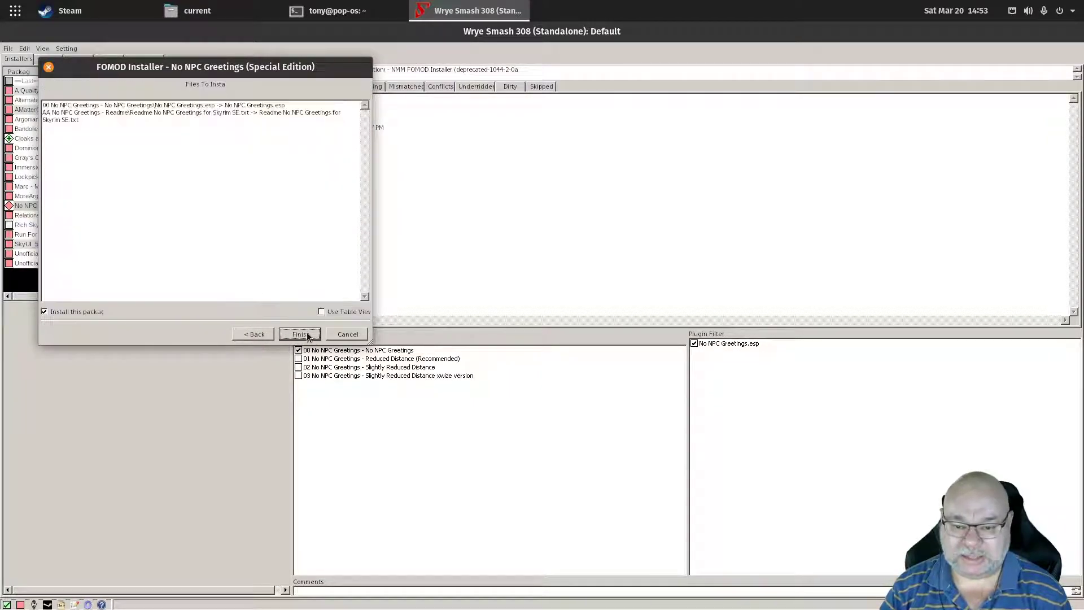
{"action": "left_click", "coordinate": [309, 333]}
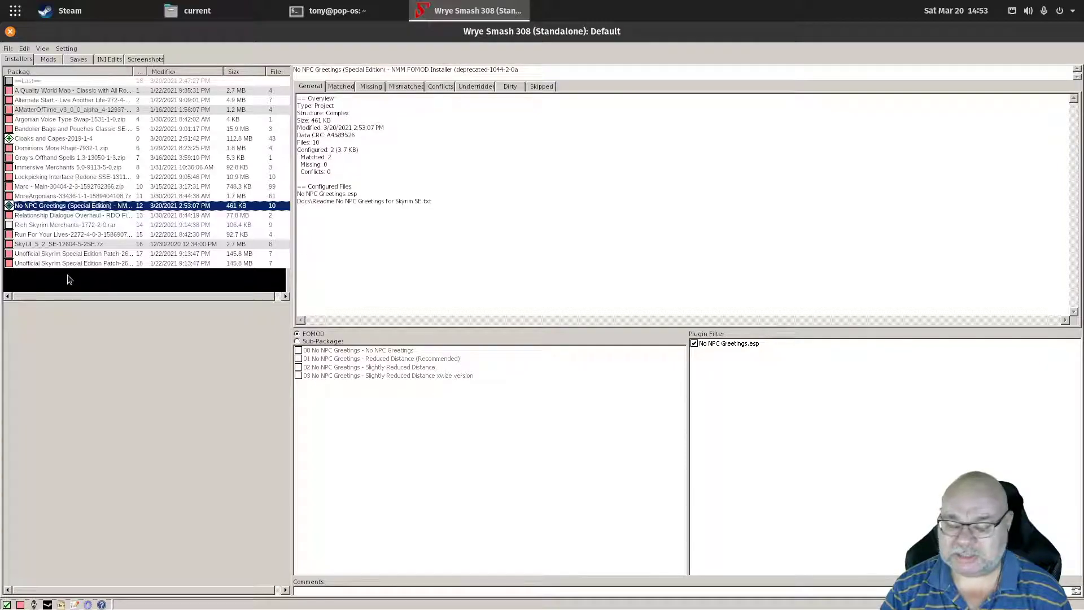
- Activate the No NPC Greetings.esp plugin in the load order and return to the installer packages
{"action": "left_click", "coordinate": [48, 59]}
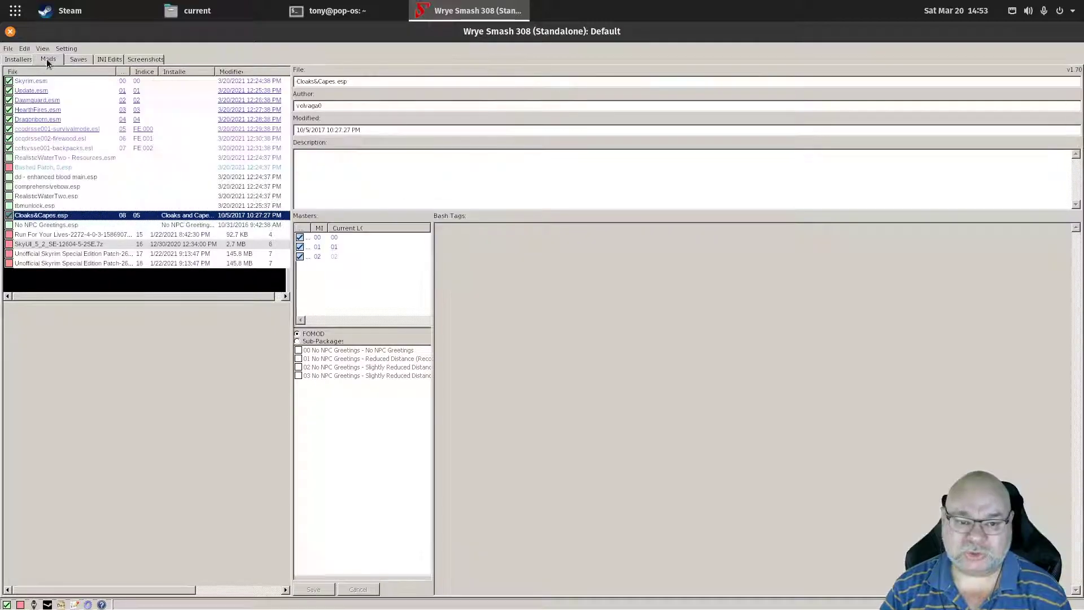
{"action": "left_click", "coordinate": [9, 225]}
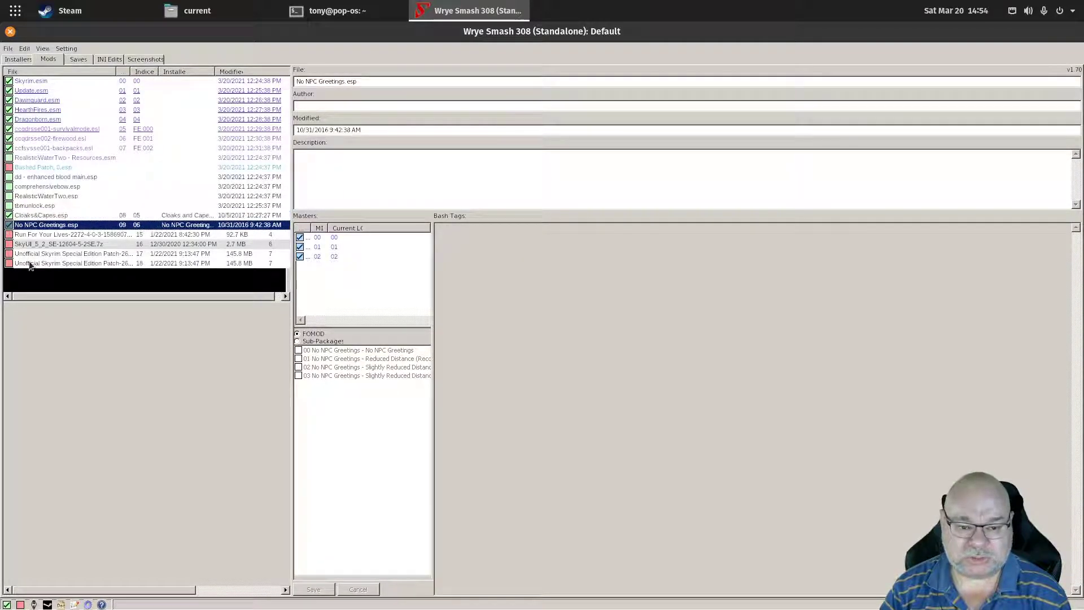
{"action": "left_click", "coordinate": [16, 60]}
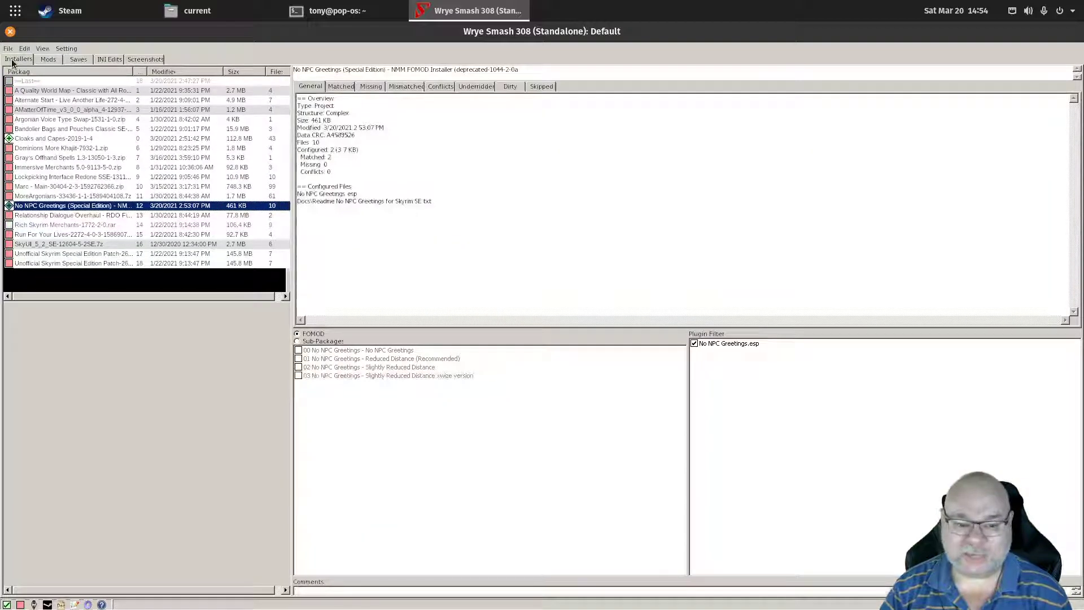